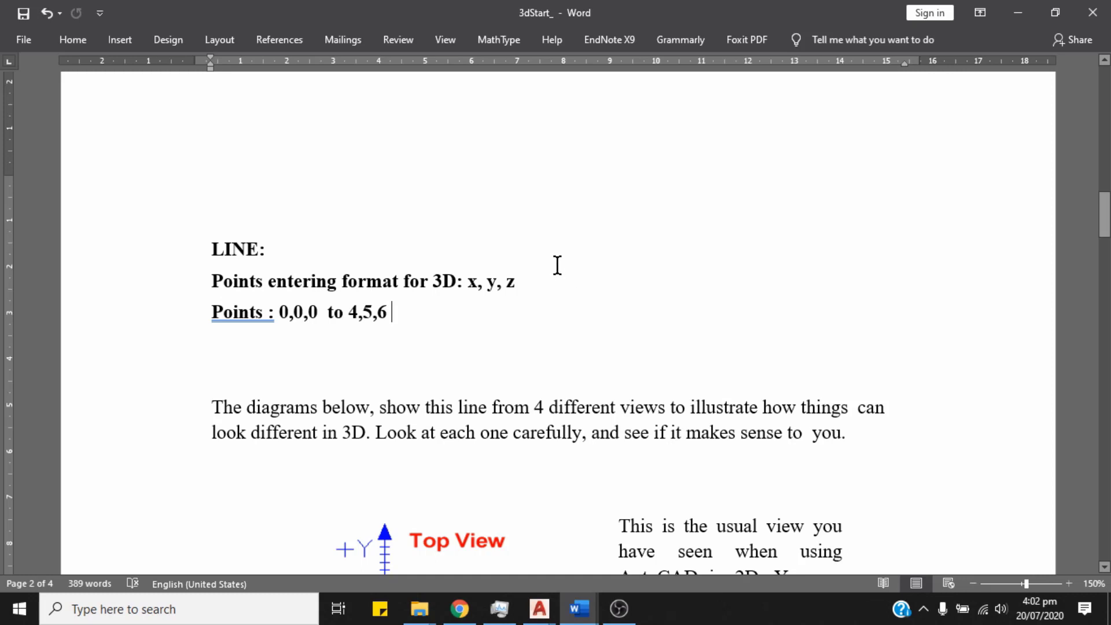
Review the document's diagrams of the 3D line in the Top, Front, Left and Southeast views with their explanations.
{"action": "scroll", "coordinate": [558, 265], "scroll_direction": "down", "scroll_amount": 4}
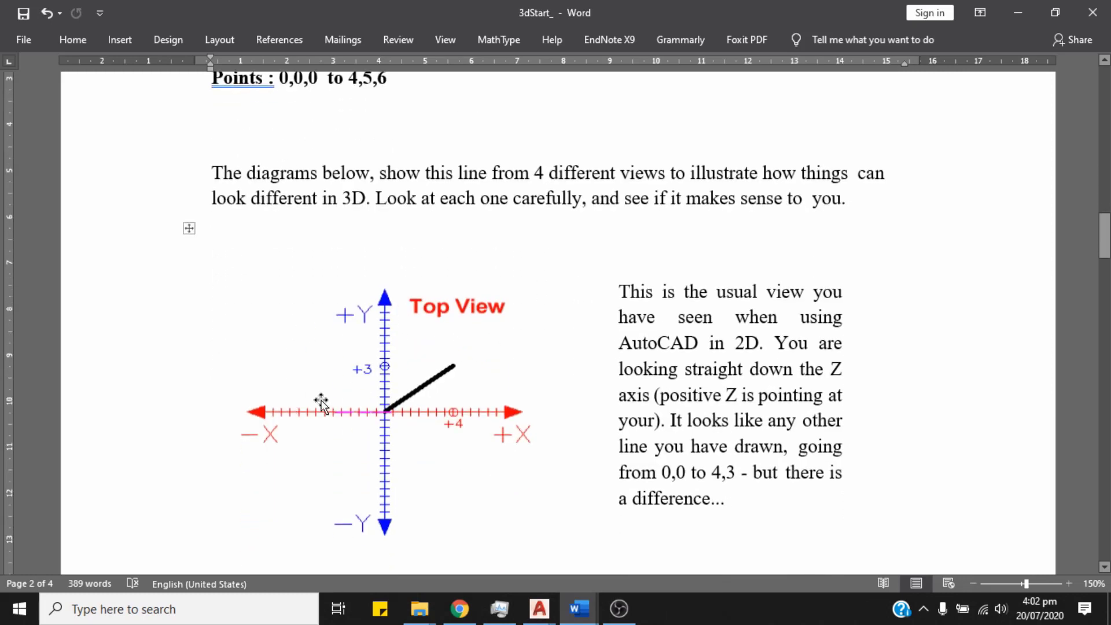
{"action": "scroll", "coordinate": [437, 255], "scroll_direction": "down", "scroll_amount": 2}
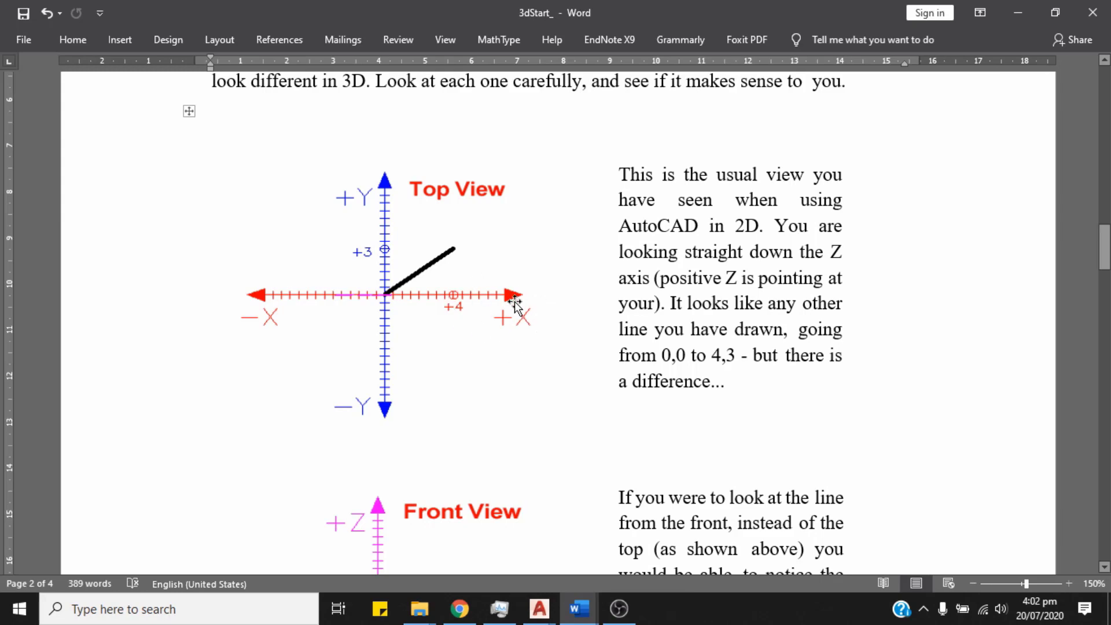
{"action": "scroll", "coordinate": [463, 284], "scroll_direction": "down", "scroll_amount": 5}
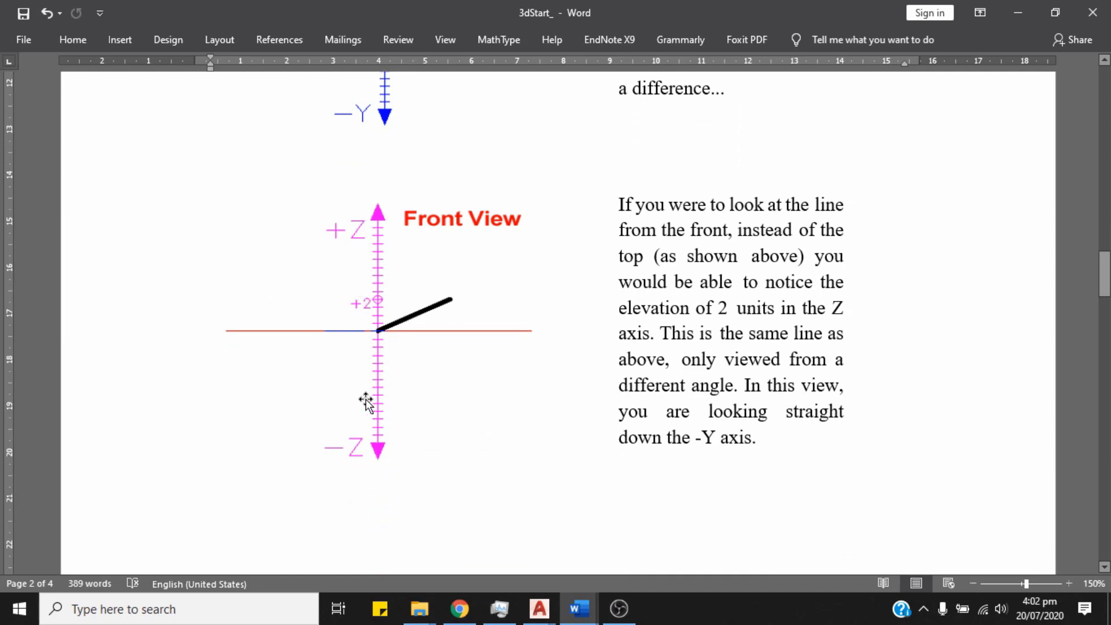
{"action": "scroll", "coordinate": [425, 306], "scroll_direction": "down", "scroll_amount": 1}
{"action": "scroll", "coordinate": [455, 264], "scroll_direction": "up", "scroll_amount": 1}
{"action": "scroll", "coordinate": [454, 293], "scroll_direction": "down", "scroll_amount": 8}
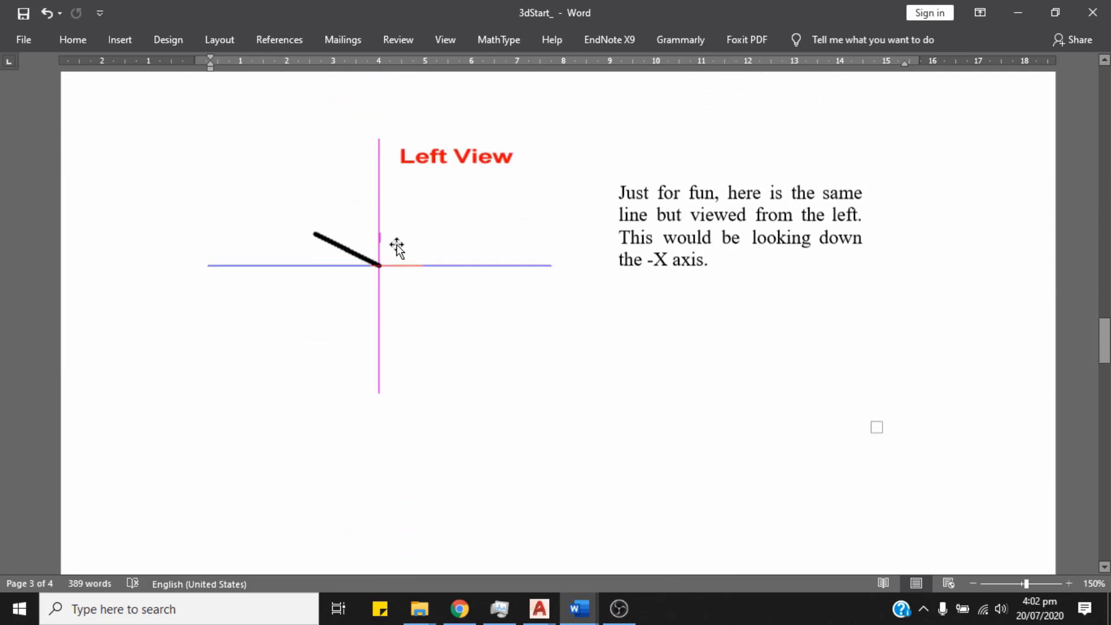
{"action": "scroll", "coordinate": [446, 250], "scroll_direction": "down", "scroll_amount": 6}
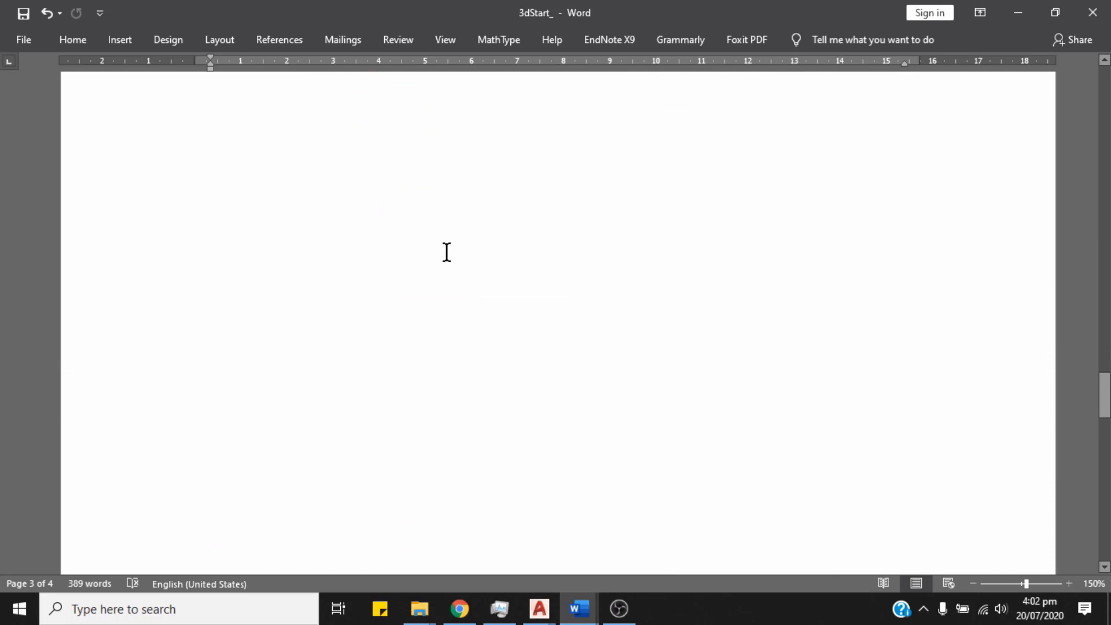
{"action": "scroll", "coordinate": [447, 252], "scroll_direction": "down", "scroll_amount": 10}
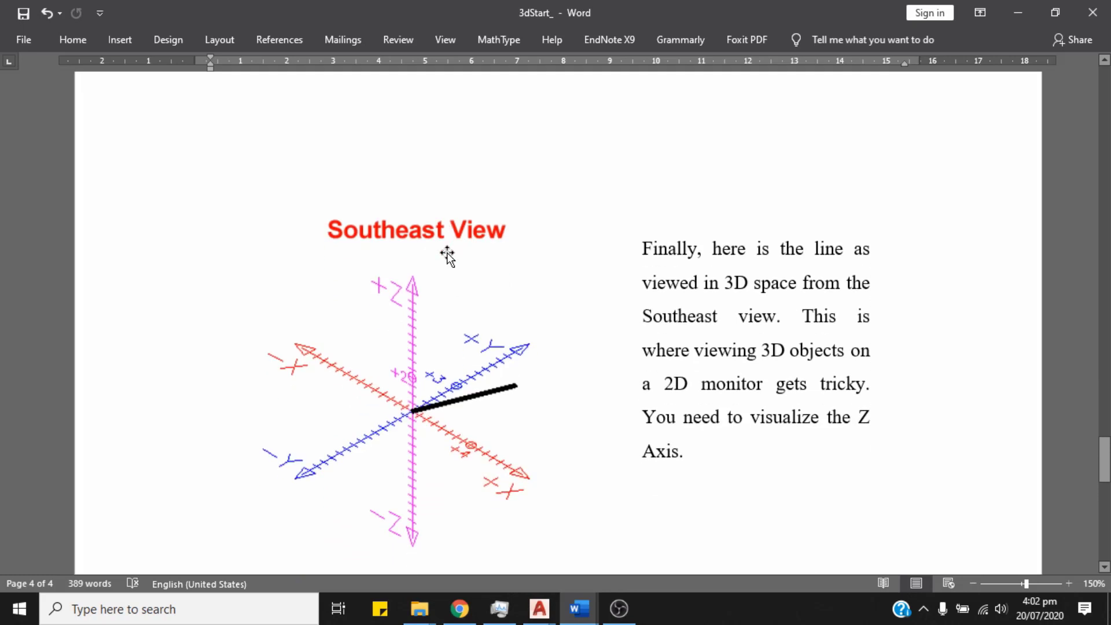
{"action": "scroll", "coordinate": [447, 255], "scroll_direction": "down", "scroll_amount": 2}
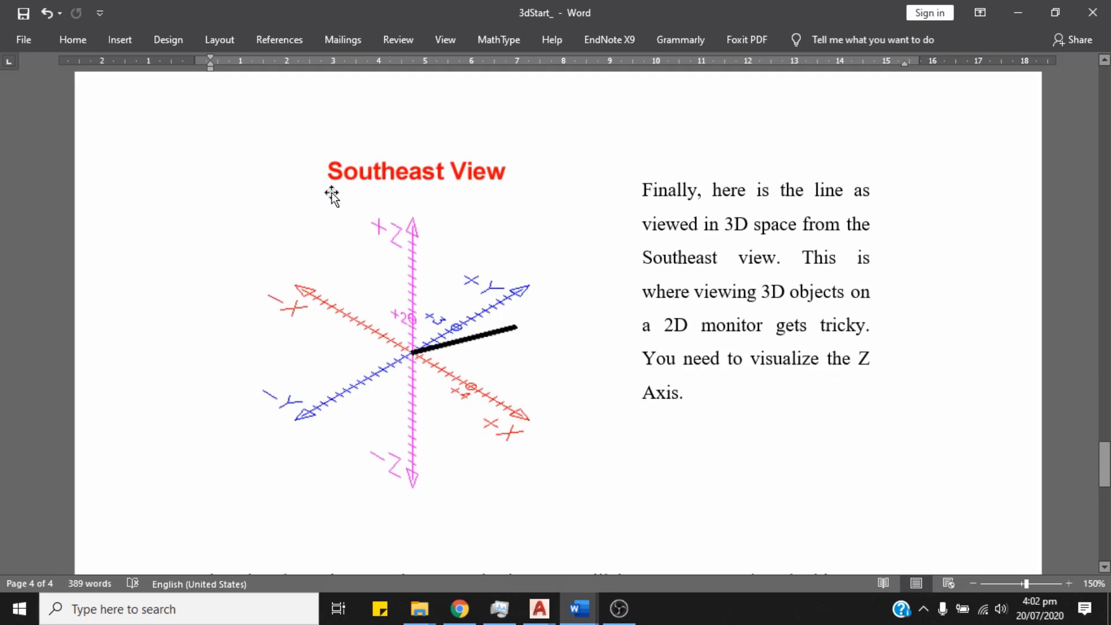
{"action": "scroll", "coordinate": [470, 197], "scroll_direction": "down", "scroll_amount": 4}
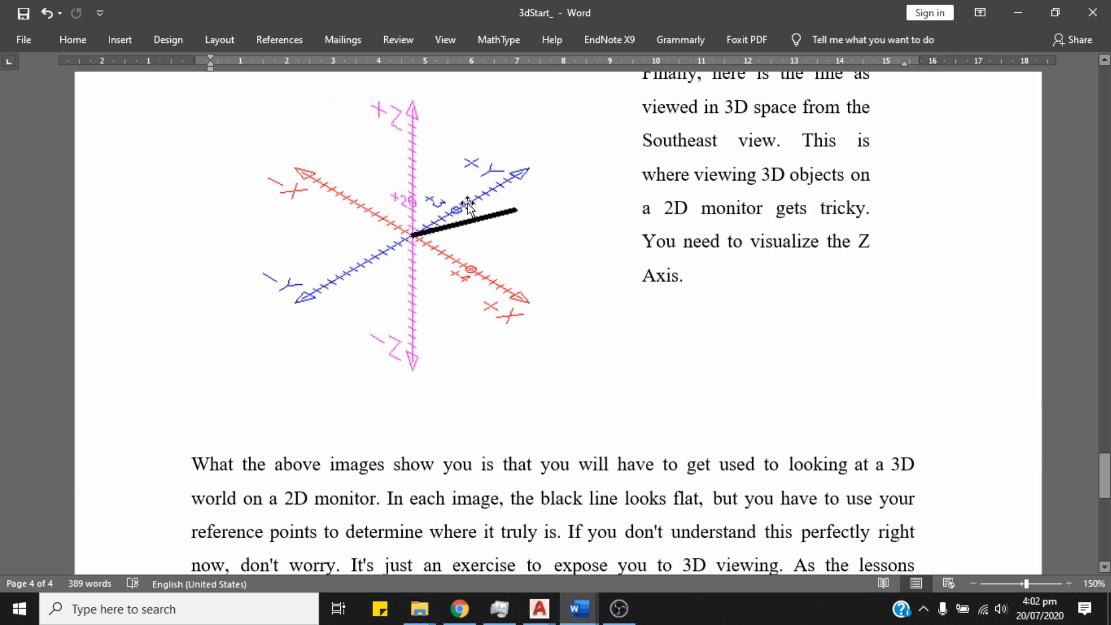
{"action": "scroll", "coordinate": [424, 245], "scroll_direction": "up", "scroll_amount": 2}
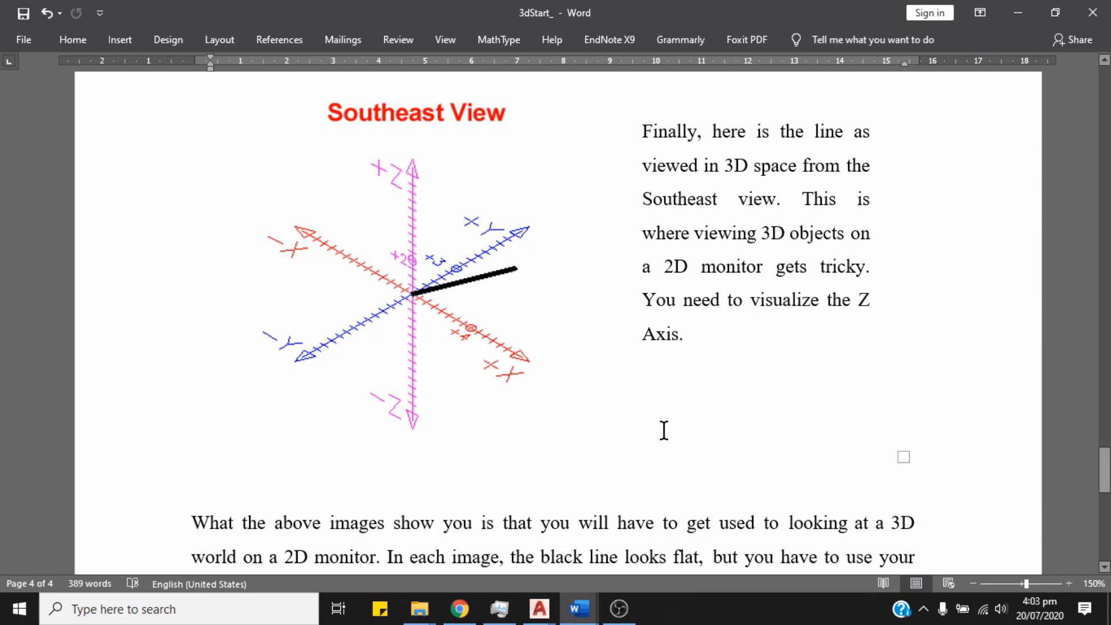
Switch to Drawing4 in AutoCAD and draw a 3D line from 0,0,0 to 4,5,6.
{"action": "mouse_move", "coordinate": [629, 614]}
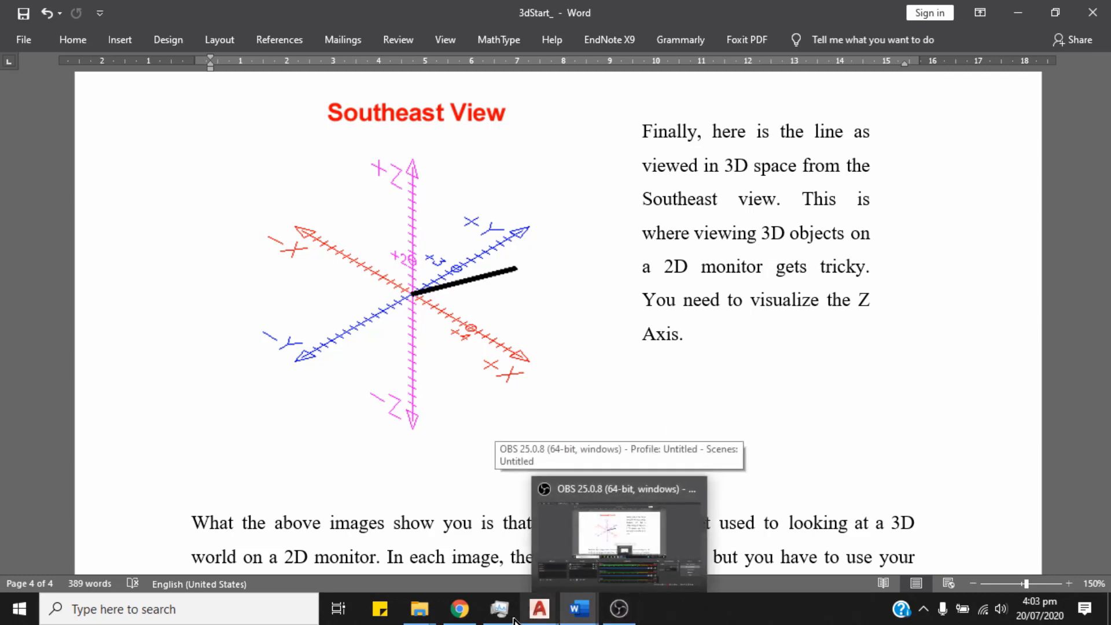
{"action": "mouse_move", "coordinate": [539, 609]}
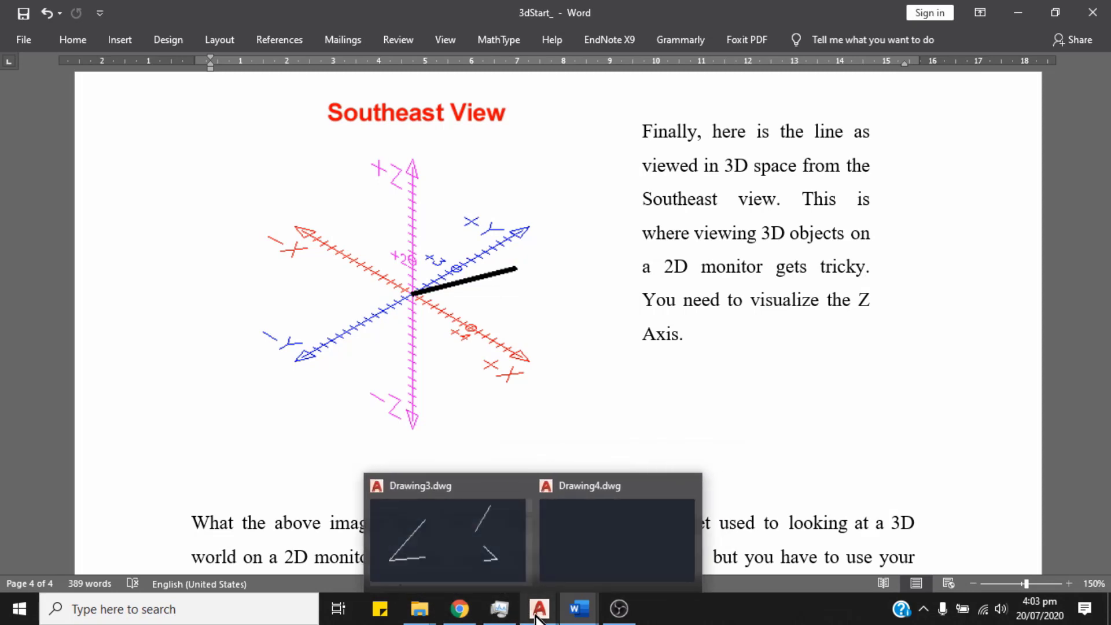
{"action": "left_click", "coordinate": [590, 522]}
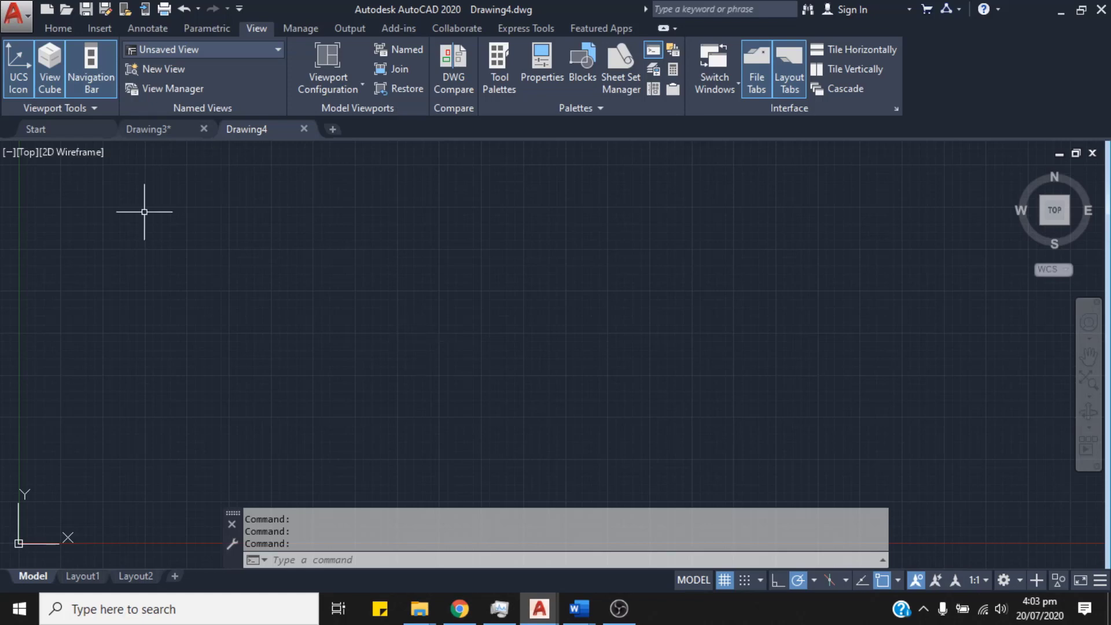
{"action": "left_click", "coordinate": [56, 28]}
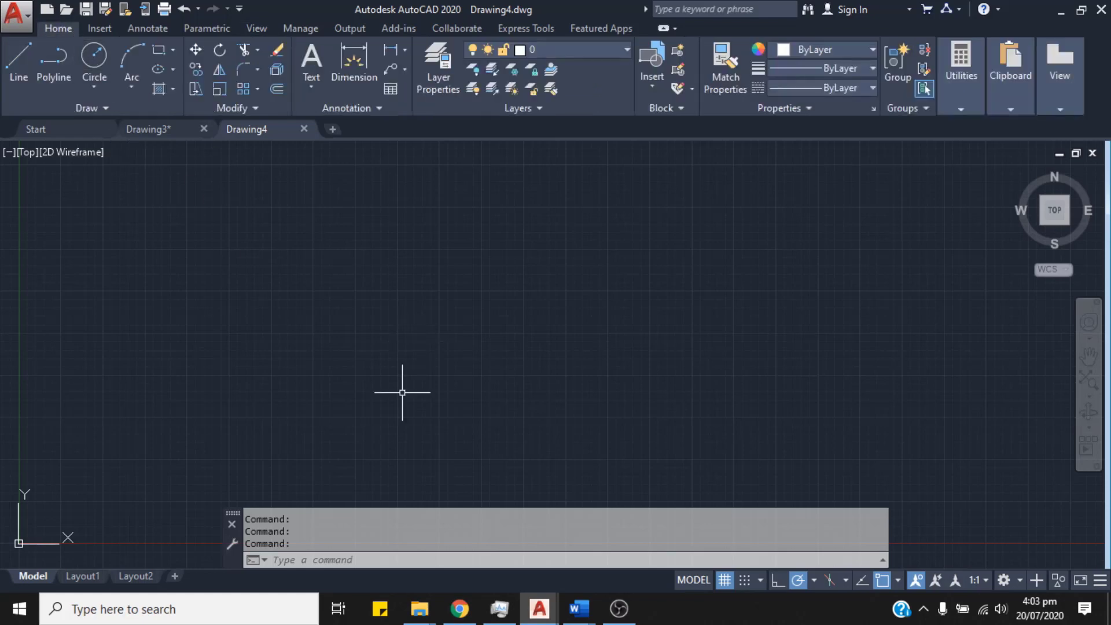
{"action": "left_click", "coordinate": [444, 560]}
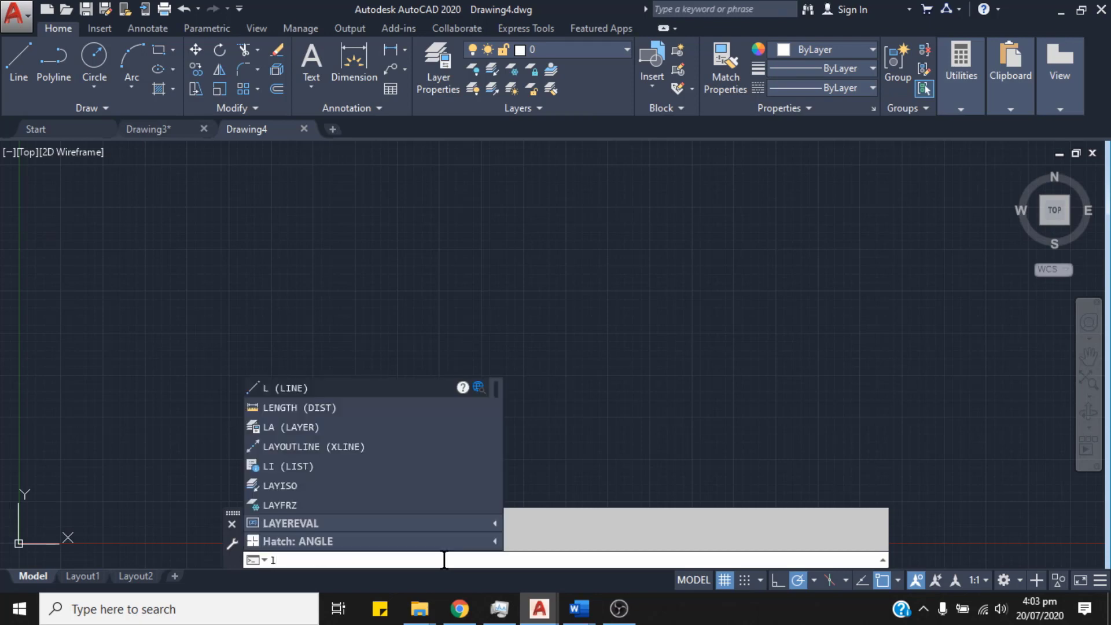
{"action": "key", "text": "Return"}
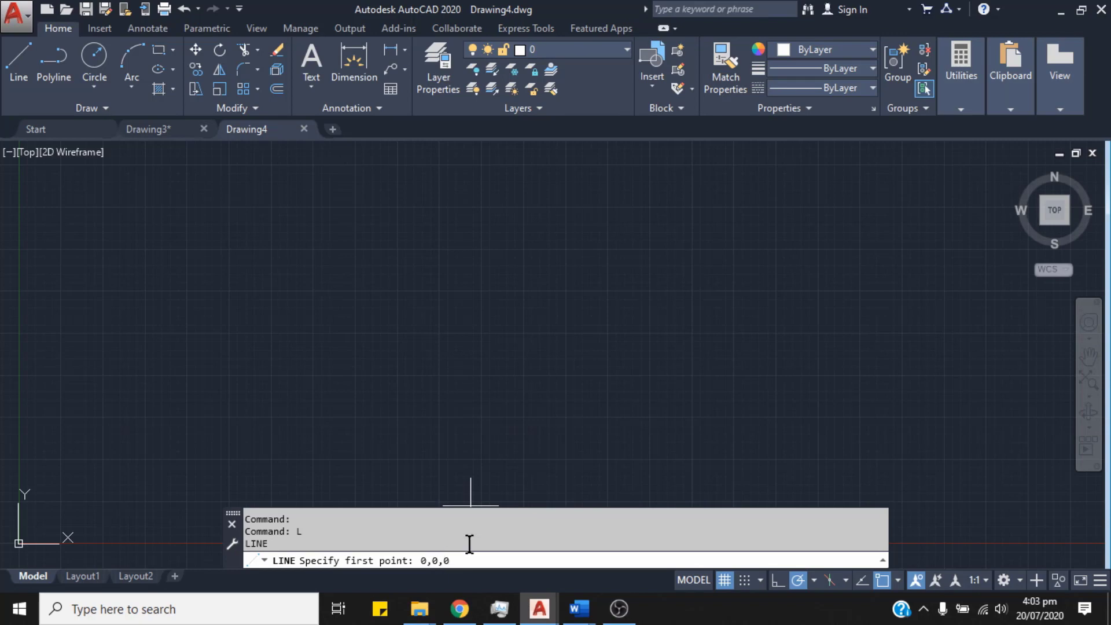
{"action": "key", "text": "Return"}
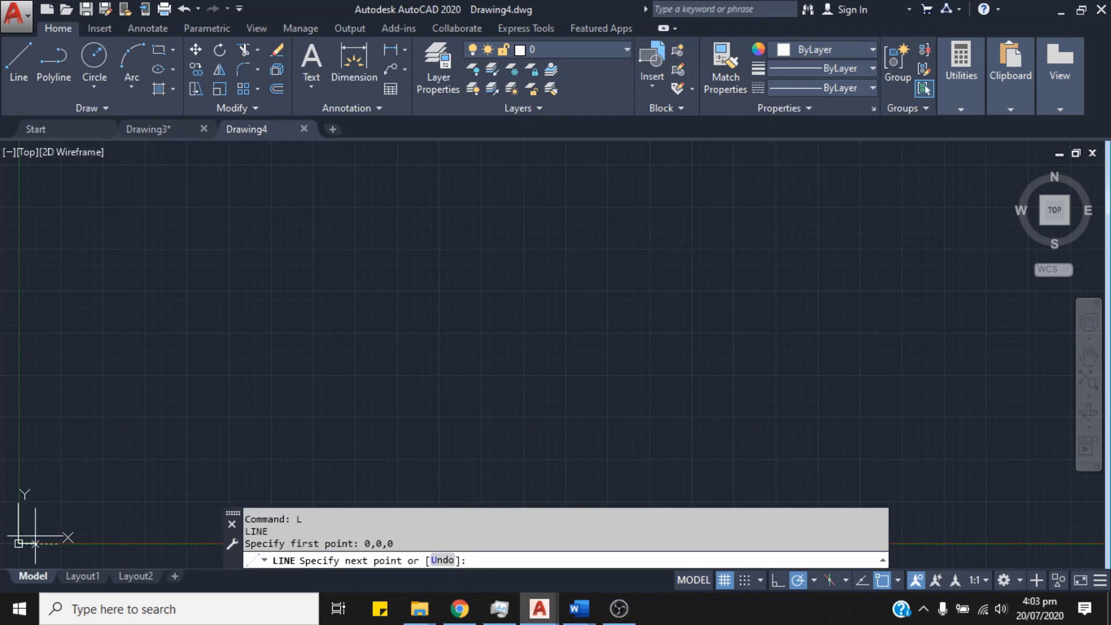
{"action": "mouse_move", "coordinate": [81, 509]}
{"action": "middle_mouse_down"}
{"action": "mouse_move", "coordinate": [94, 466]}
{"action": "mouse_move", "coordinate": [203, 380]}
{"action": "middle_mouse_up"}
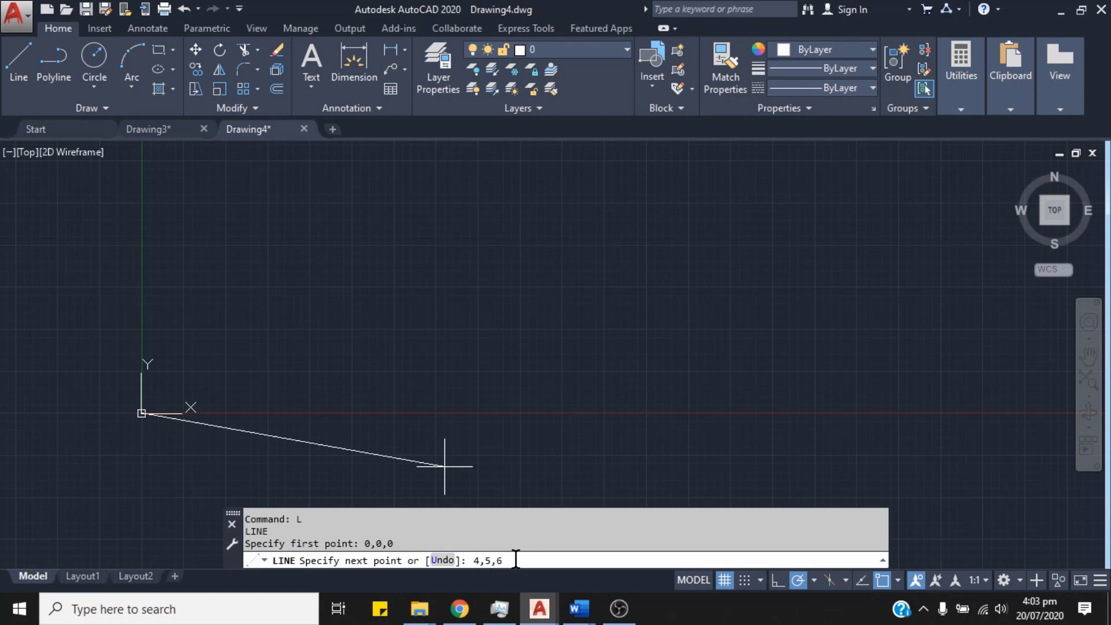
{"action": "key", "text": "Return"}
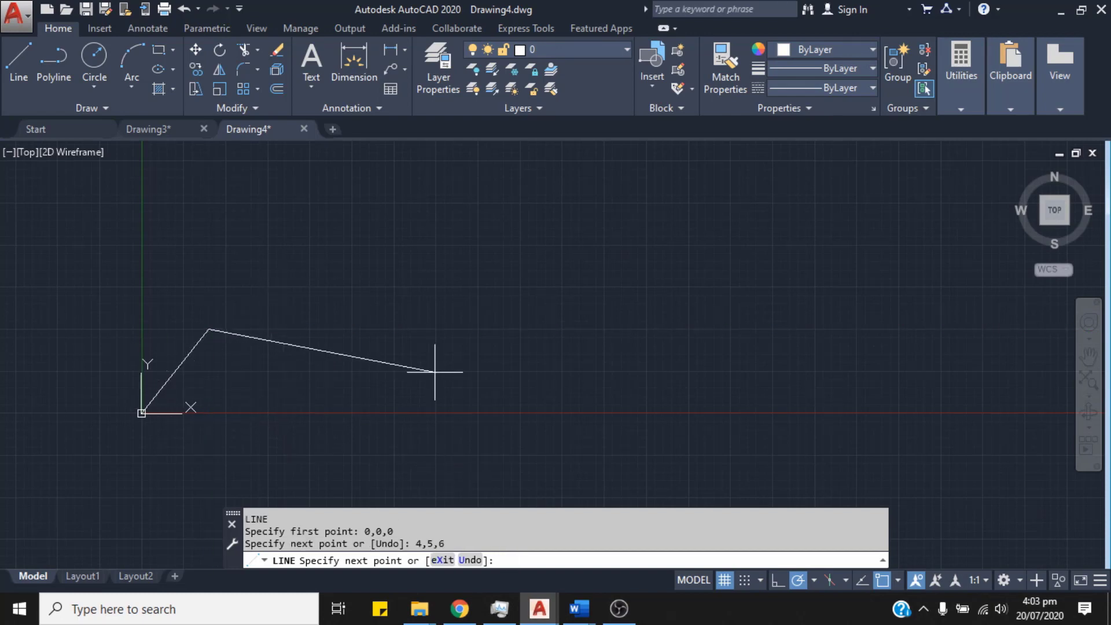
{"action": "key", "text": "Return"}
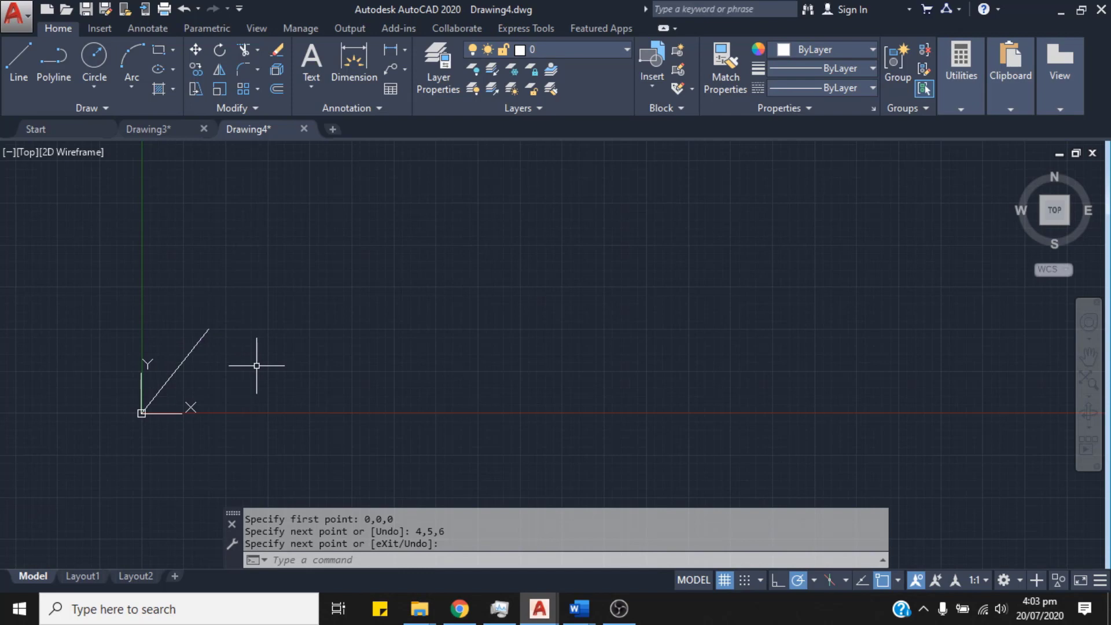
Zoom to the drawing's extents and bring the whole line into the middle of the view.
{"action": "type", "text": "z"}
{"action": "key", "text": "Return"}
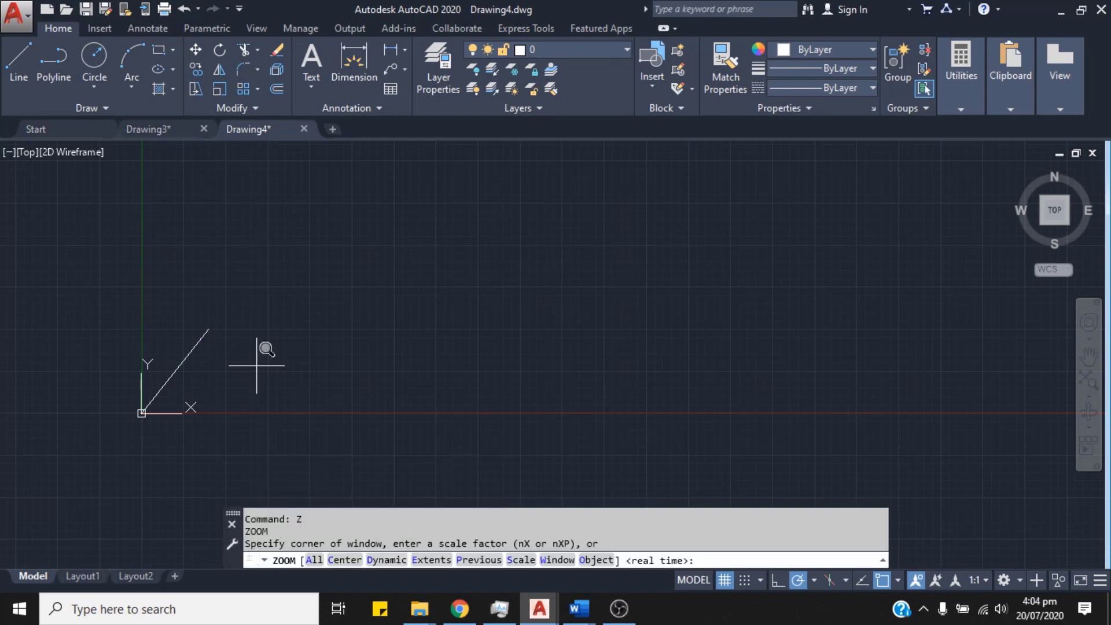
{"action": "left_click", "coordinate": [429, 560]}
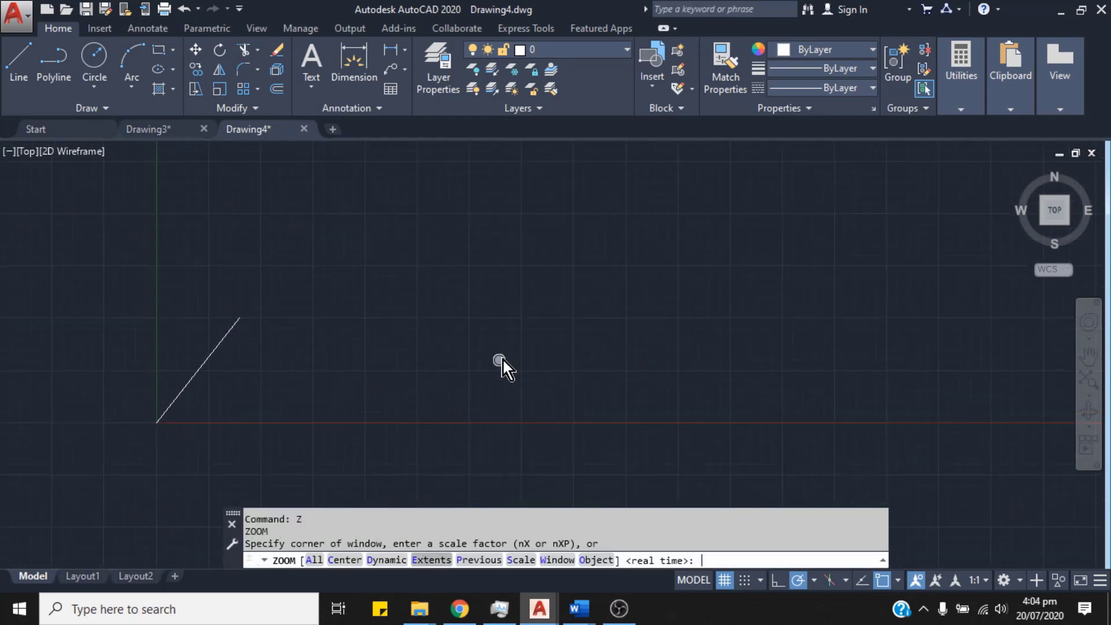
{"action": "middle_click_drag", "start_coordinate": [612, 350], "coordinate": [576, 322]}
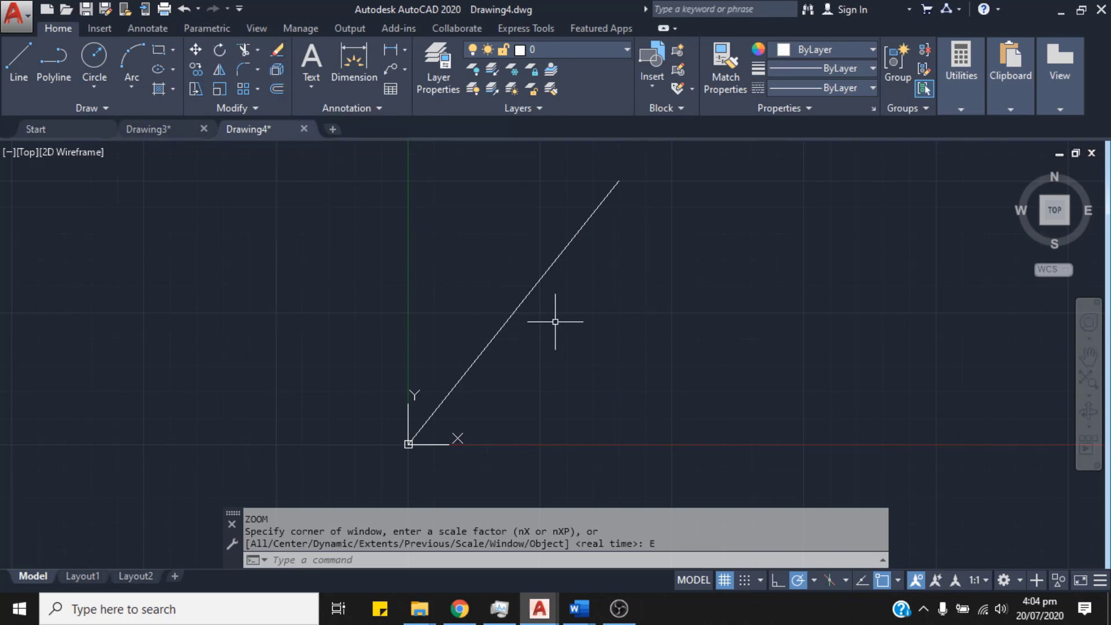
Look at the line in the preset Bottom, Front and Right views, one after another.
{"action": "left_click", "coordinate": [255, 28]}
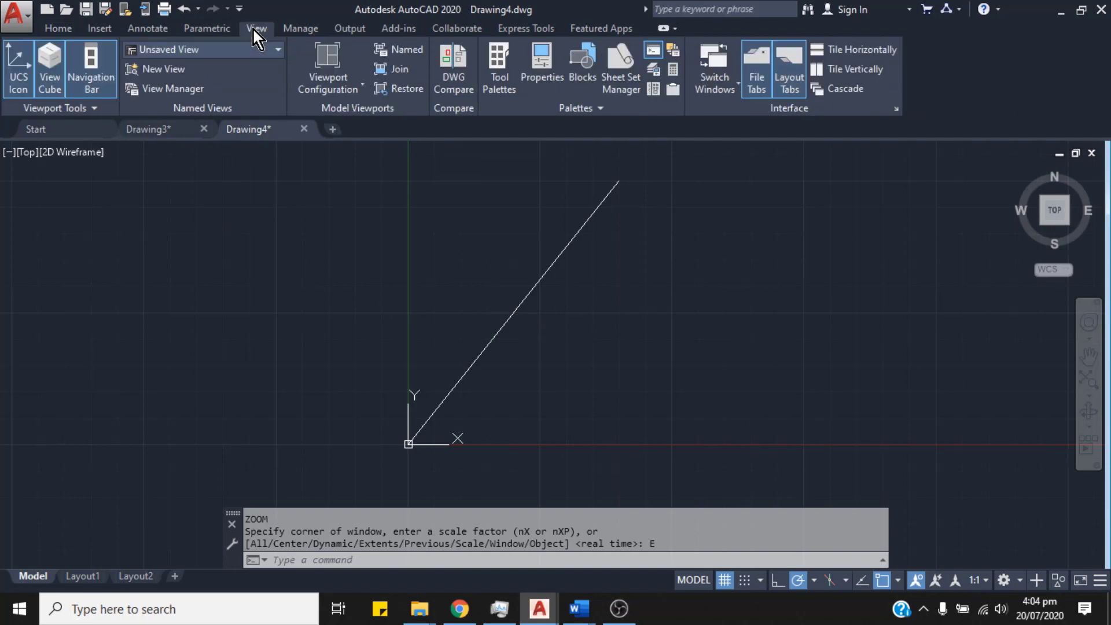
{"action": "left_click", "coordinate": [278, 50]}
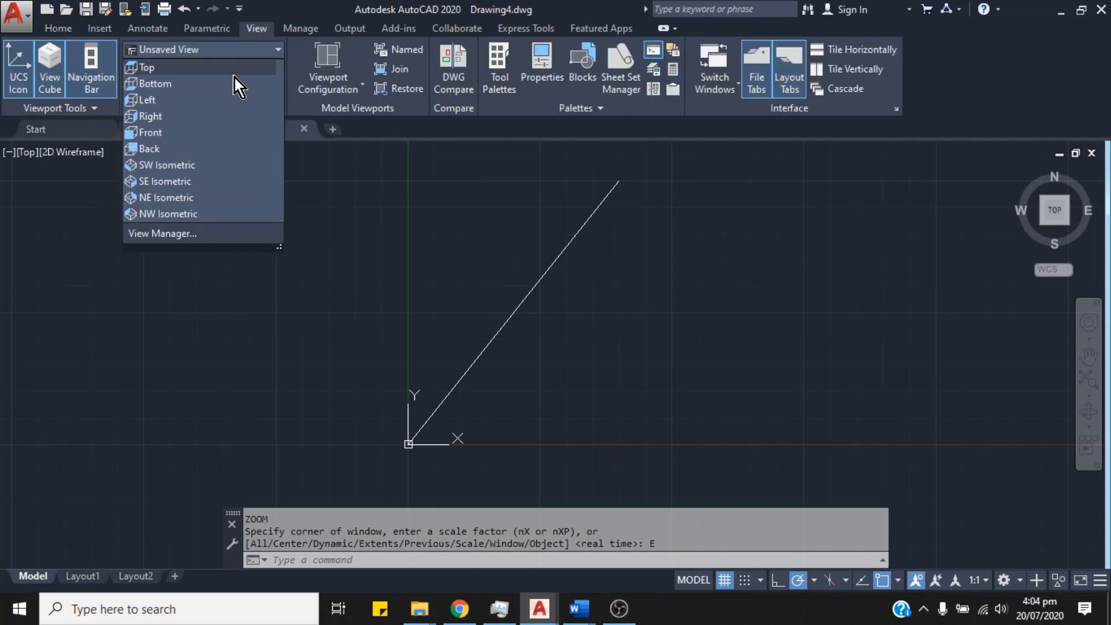
{"action": "left_click", "coordinate": [197, 82]}
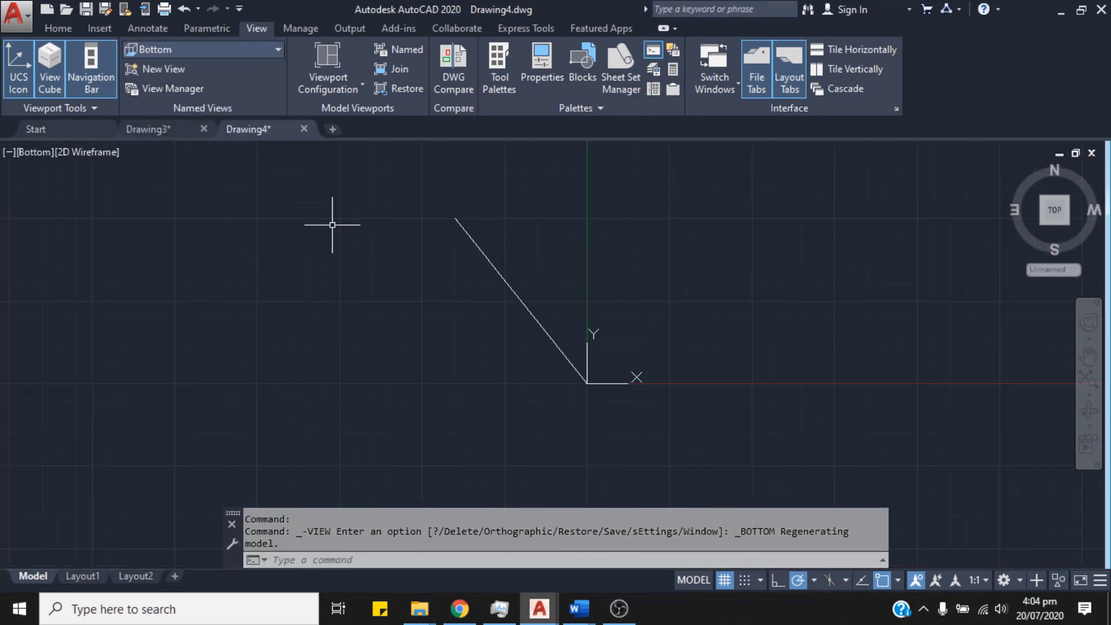
{"action": "left_click", "coordinate": [277, 50]}
{"action": "left_click", "coordinate": [231, 132]}
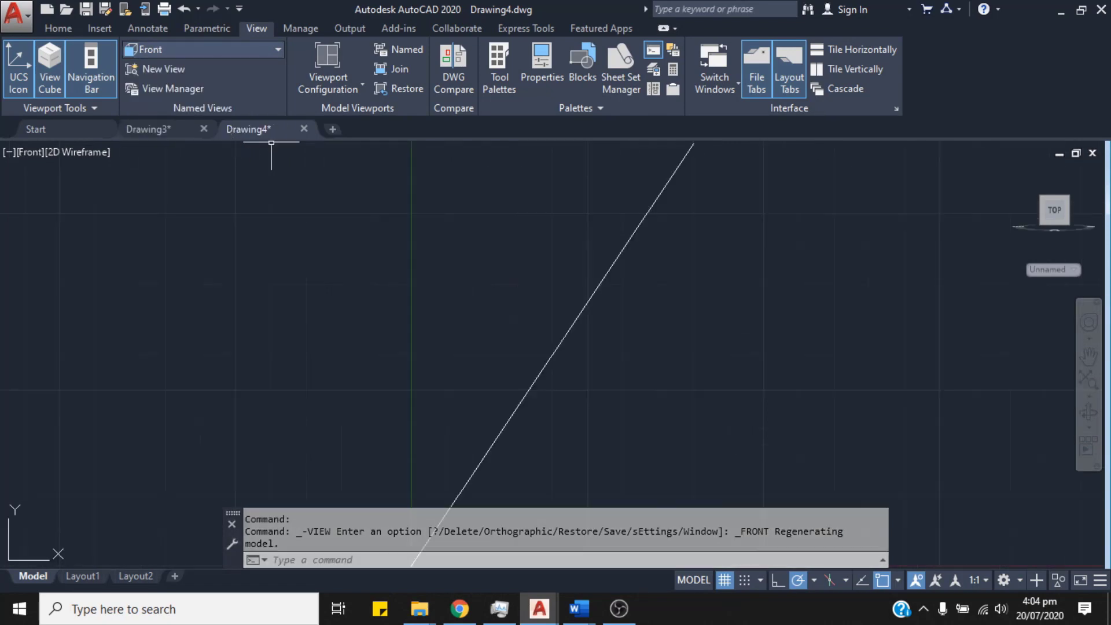
{"action": "left_click", "coordinate": [278, 49]}
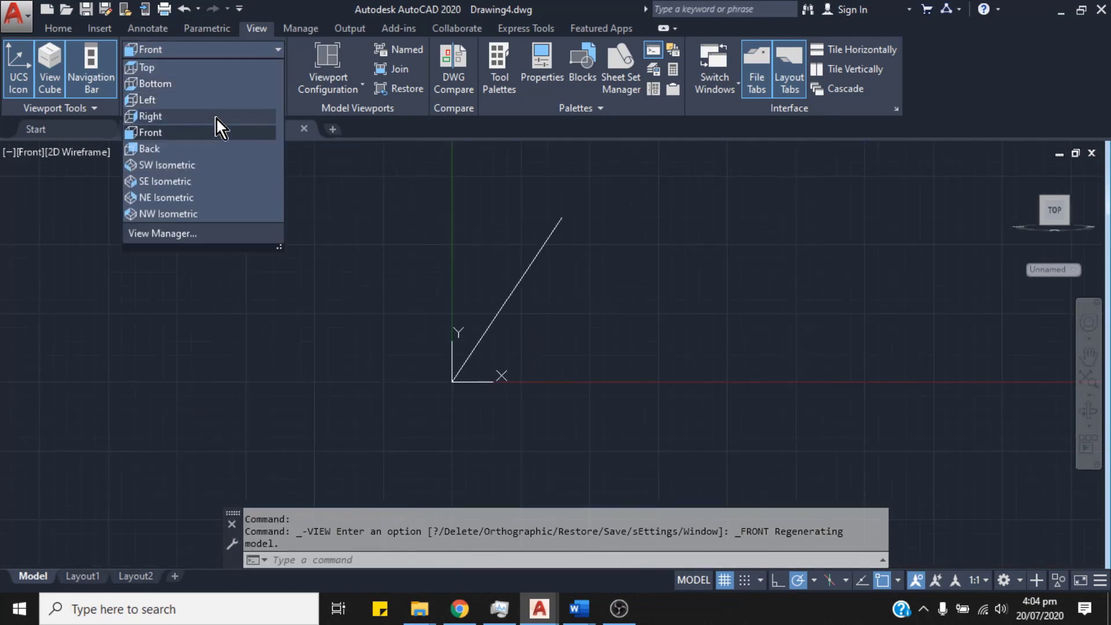
{"action": "left_click", "coordinate": [204, 120]}
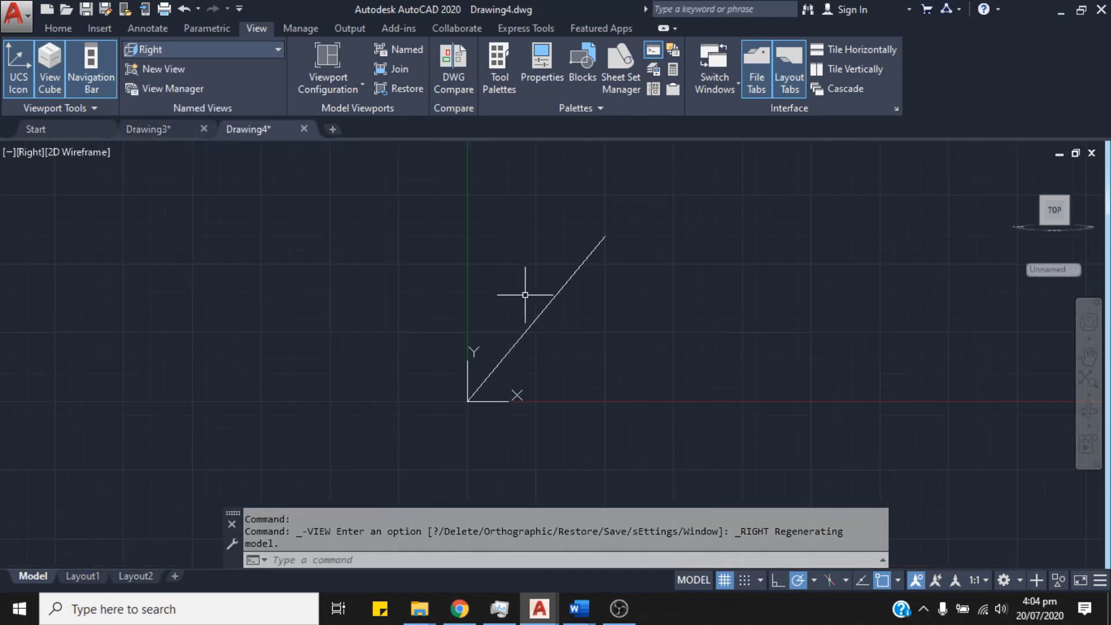
Go back to the Top view before changing to SE Isometric, and select the line to inspect it in 3D.
{"action": "left_click", "coordinate": [278, 51]}
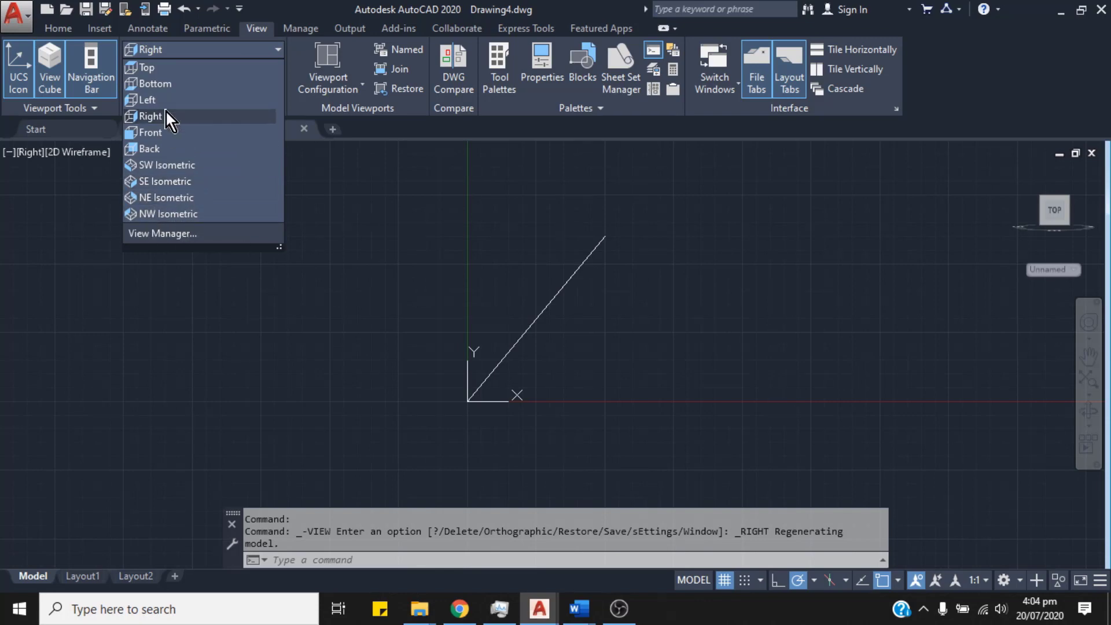
{"action": "left_click", "coordinate": [180, 69]}
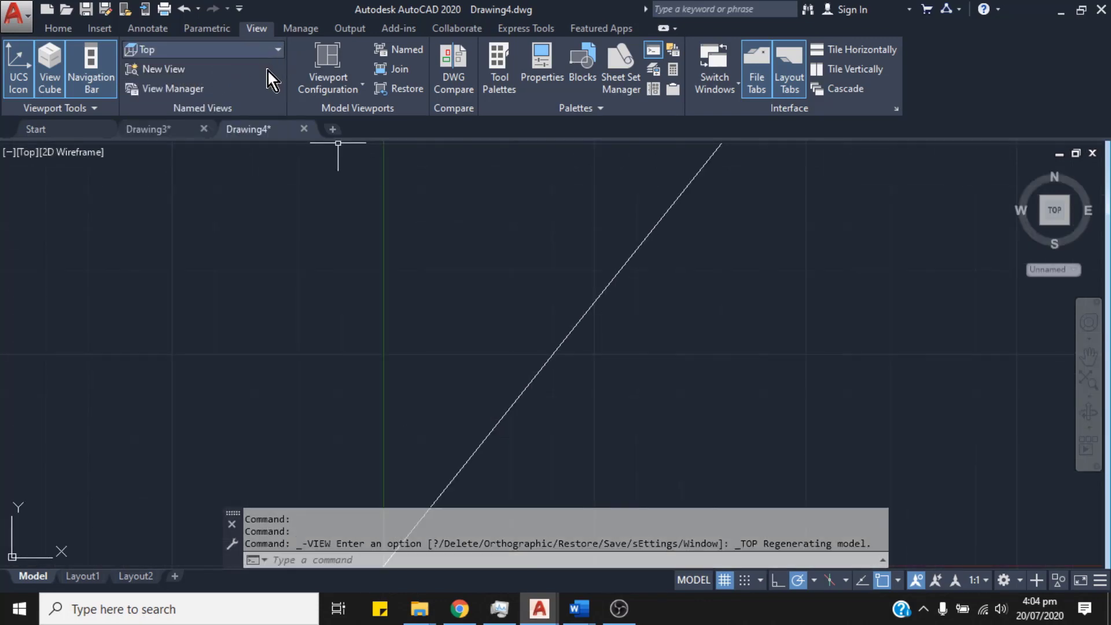
{"action": "left_click", "coordinate": [279, 51]}
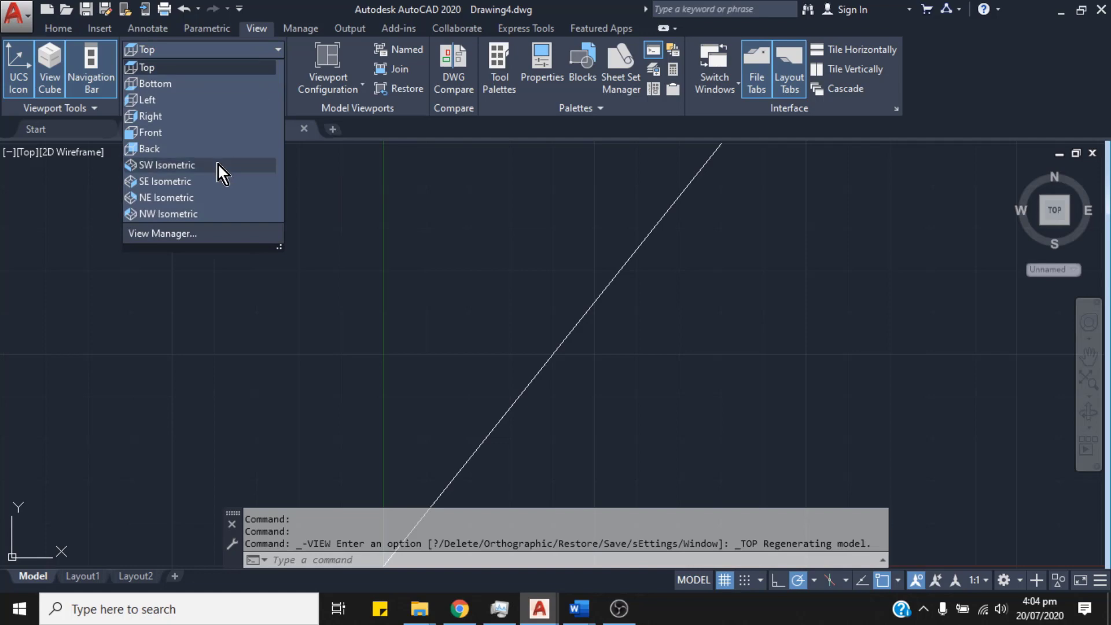
{"action": "left_click", "coordinate": [192, 184]}
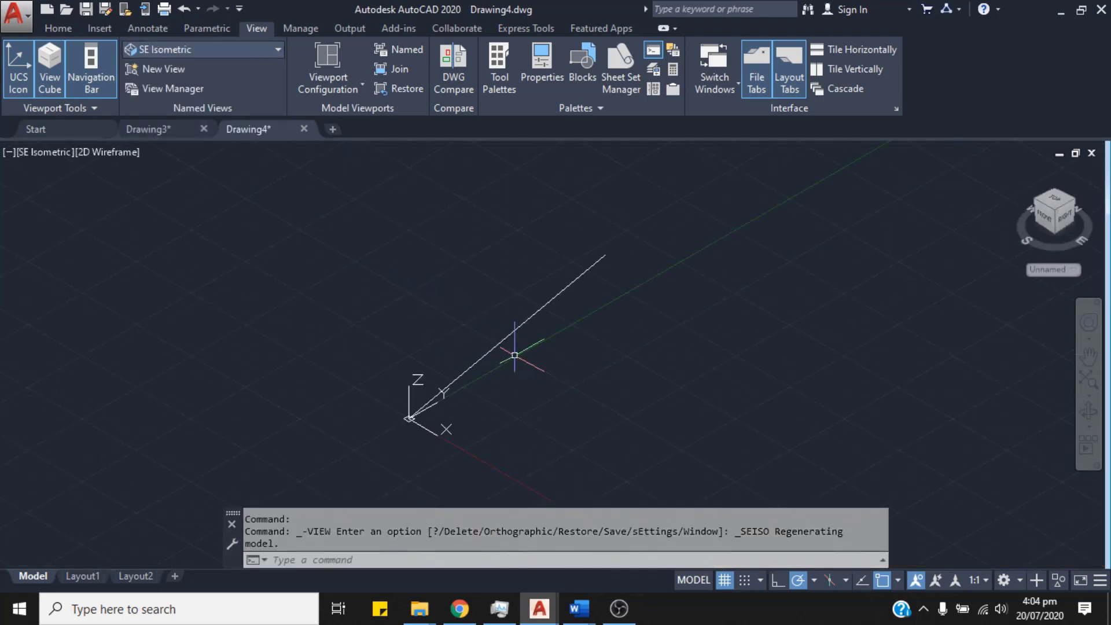
{"action": "scroll", "coordinate": [515, 355], "scroll_direction": "up", "scroll_amount": 4}
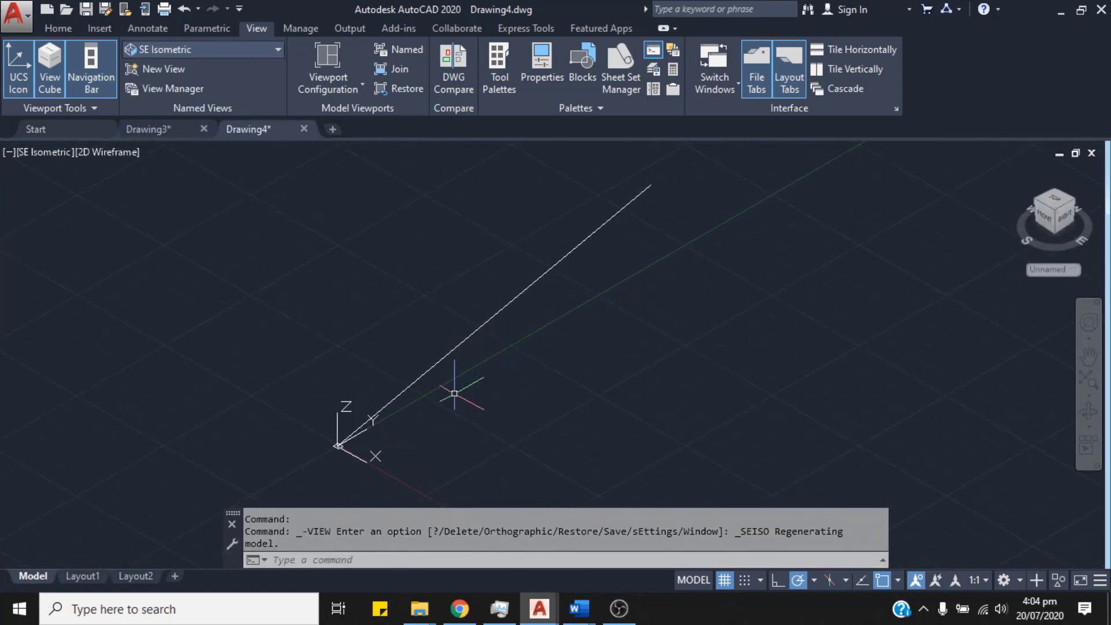
{"action": "left_click", "coordinate": [406, 389]}
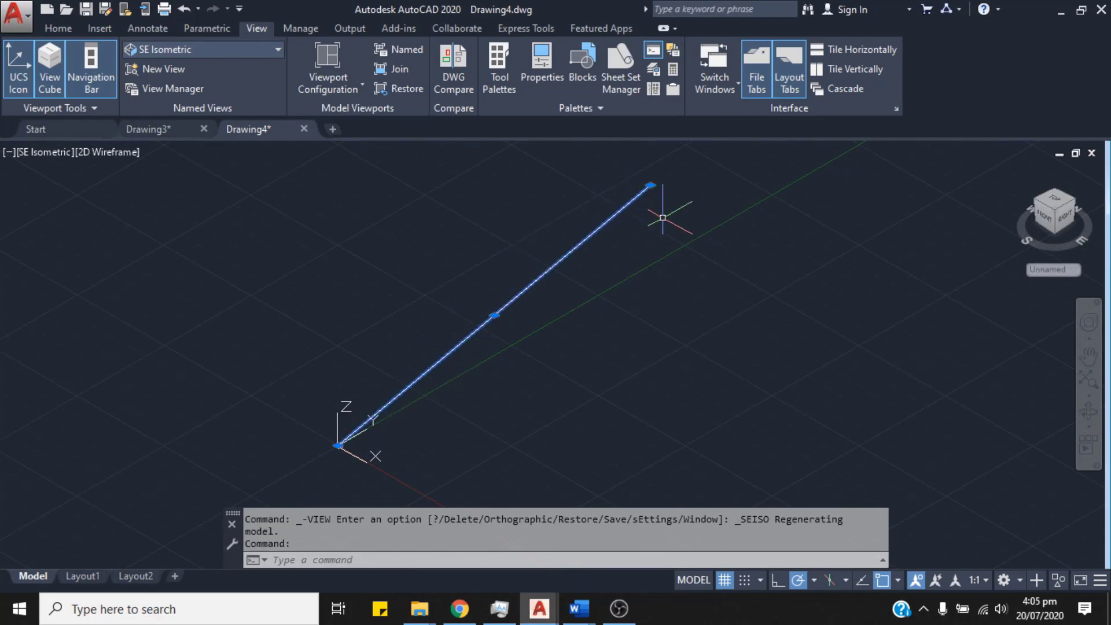
{"action": "middle_click_drag", "start_coordinate": [640, 306], "coordinate": [640, 284]}
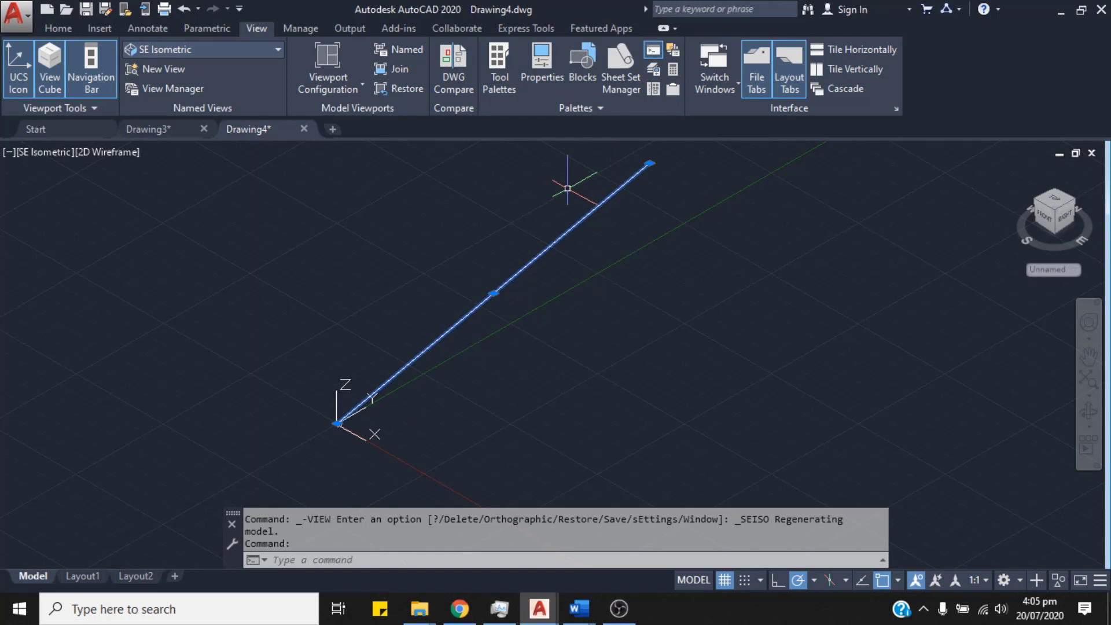
Reselect the line in the SE Isometric view to inspect it, and clear the selection.
{"action": "key", "text": "Escape"}
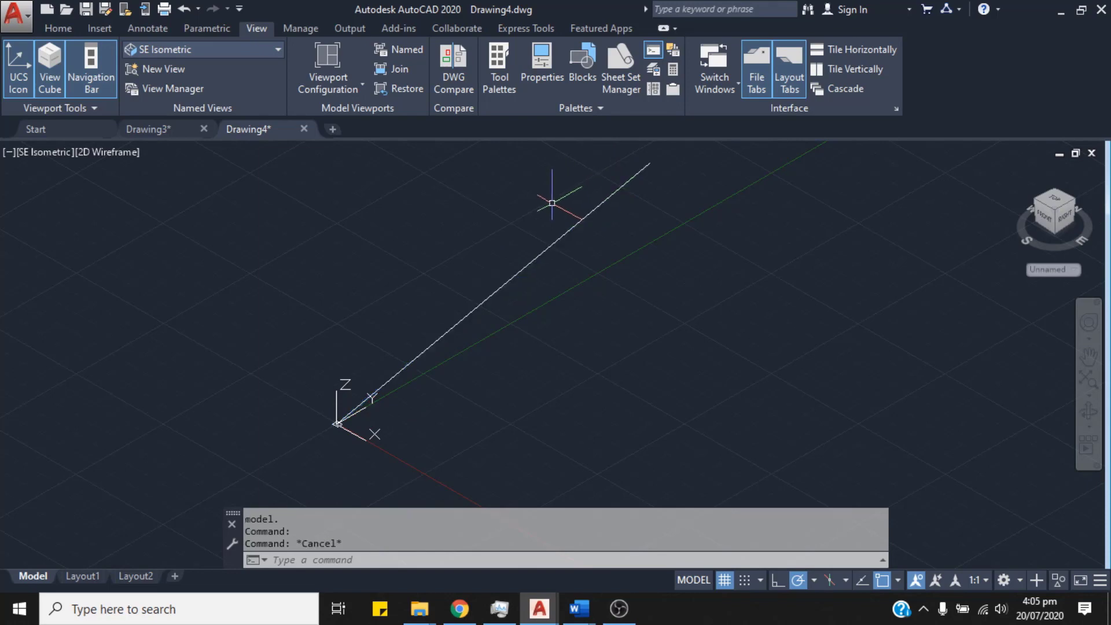
{"action": "left_click", "coordinate": [553, 248]}
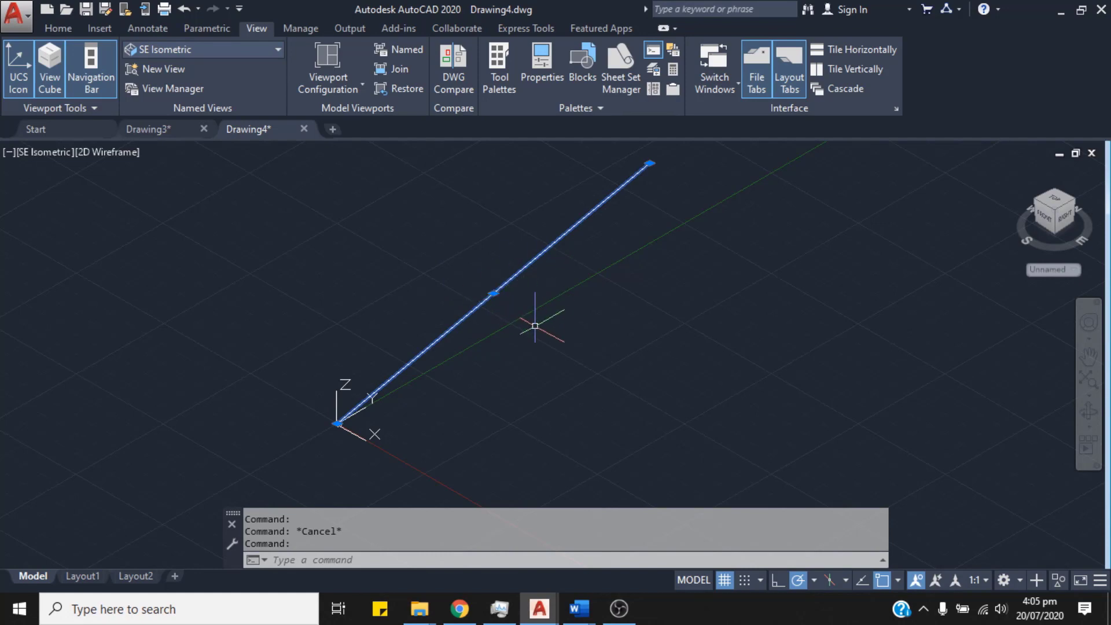
{"action": "key", "text": "Escape"}
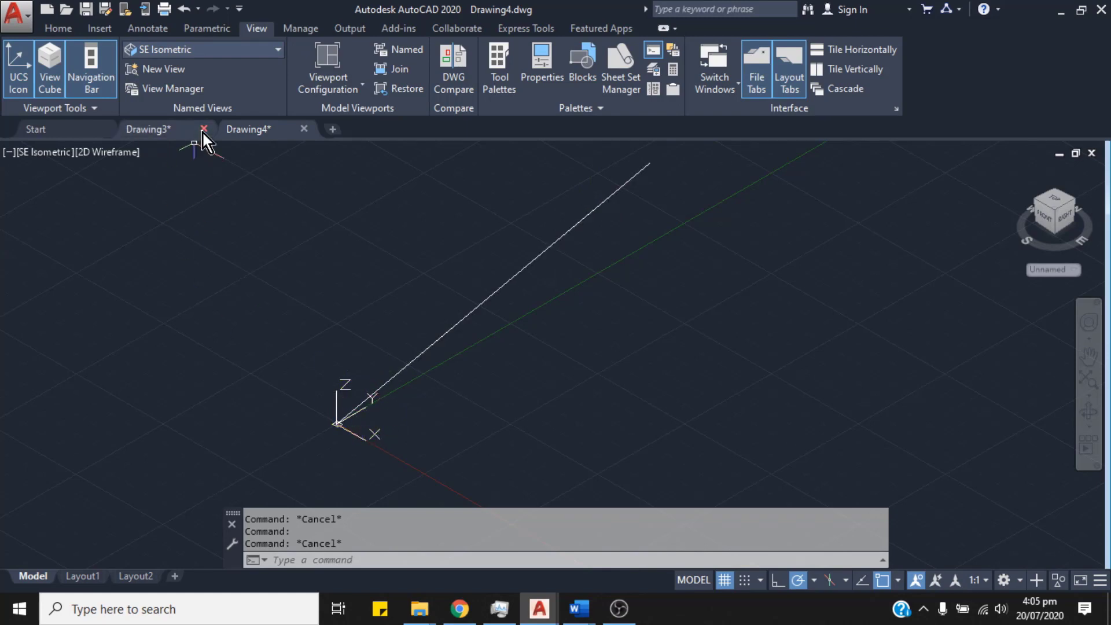
Look at the line in the preset NE, NW, SW and SE Isometric views, one after another.
{"action": "left_click", "coordinate": [276, 50]}
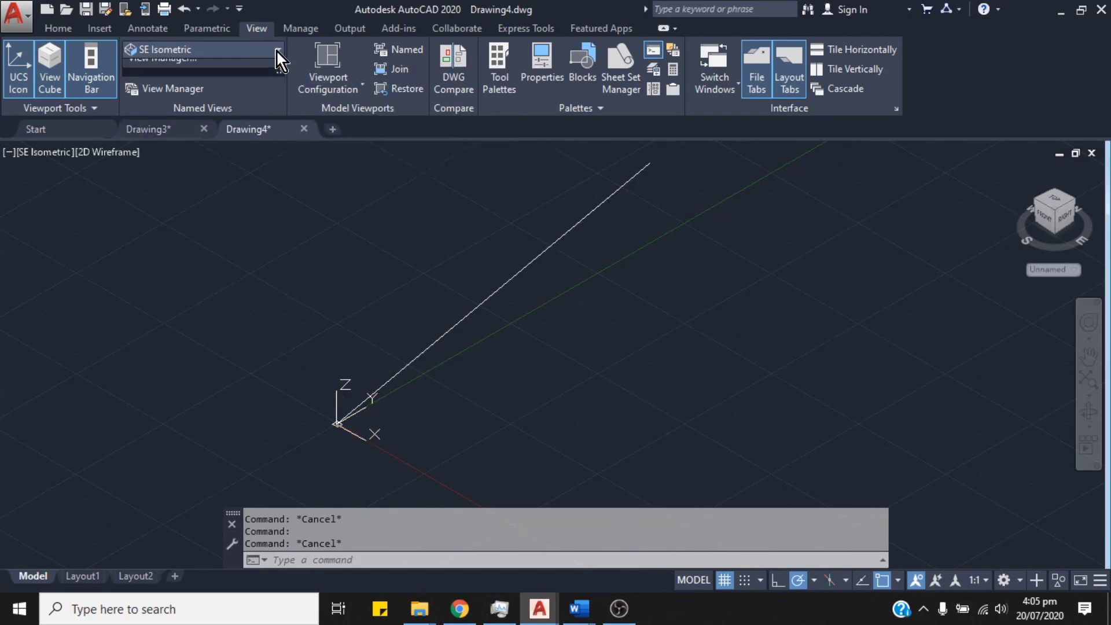
{"action": "left_click", "coordinate": [186, 198]}
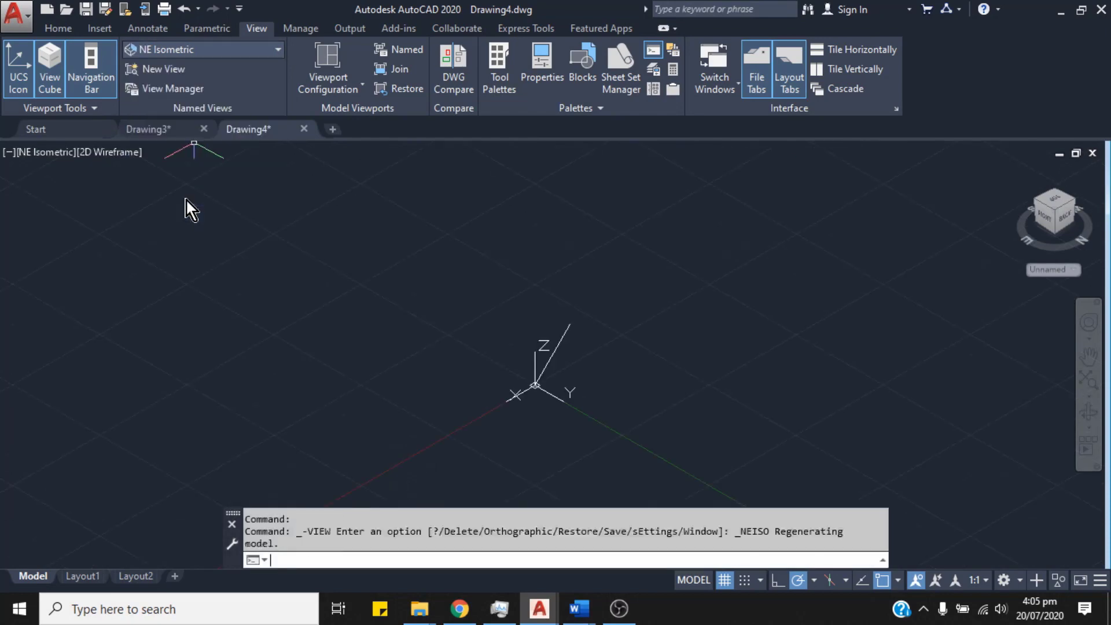
{"action": "scroll", "coordinate": [556, 380], "scroll_direction": "up", "scroll_amount": 4}
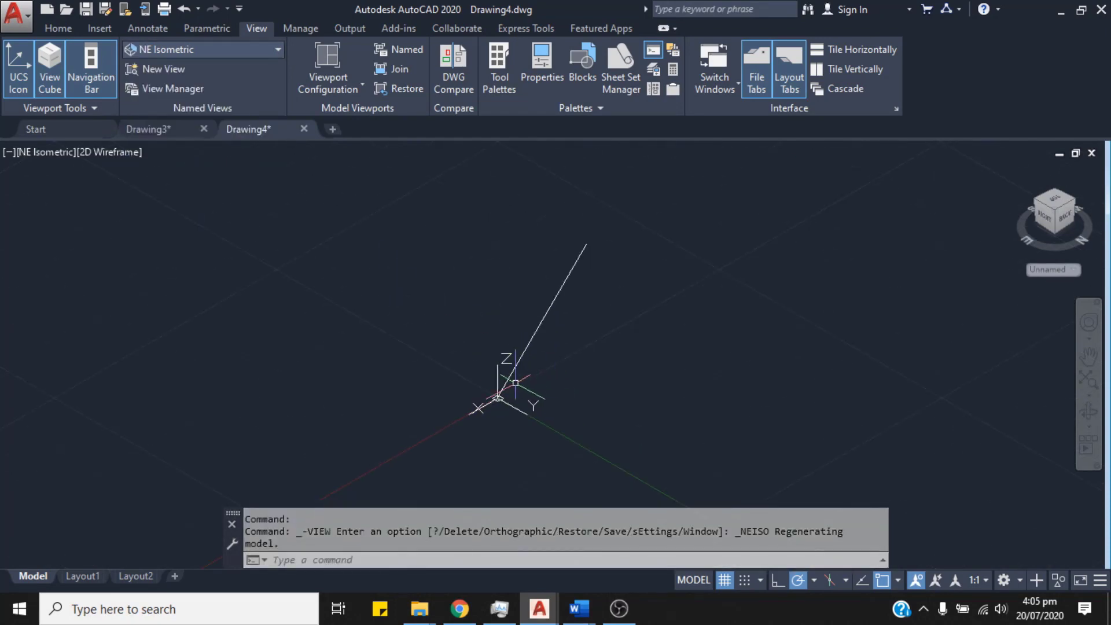
{"action": "left_click", "coordinate": [275, 53]}
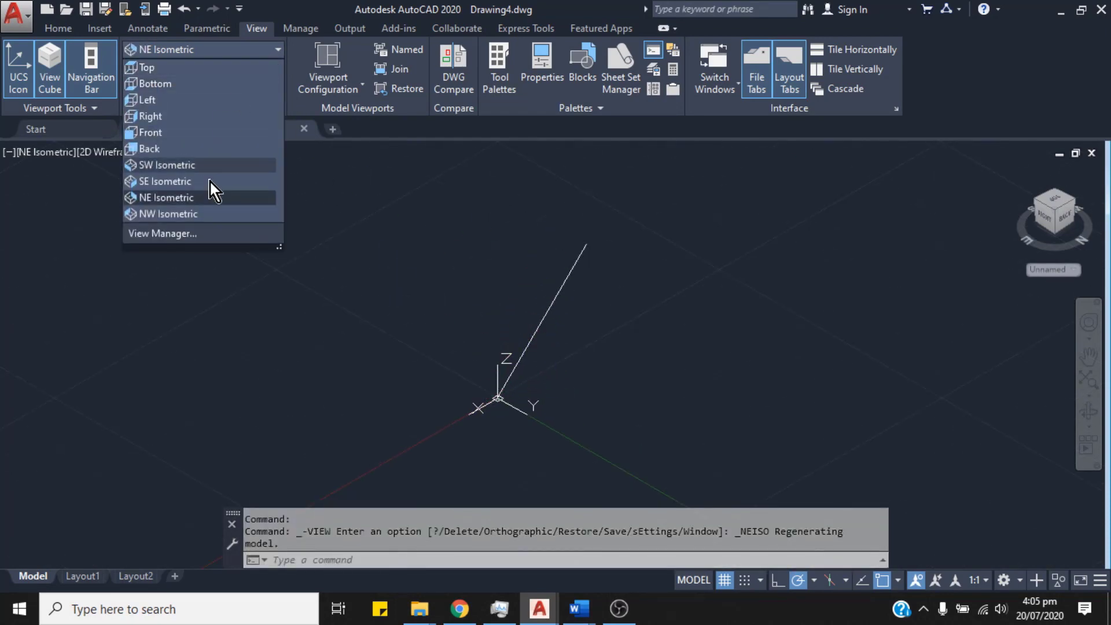
{"action": "left_click", "coordinate": [206, 216]}
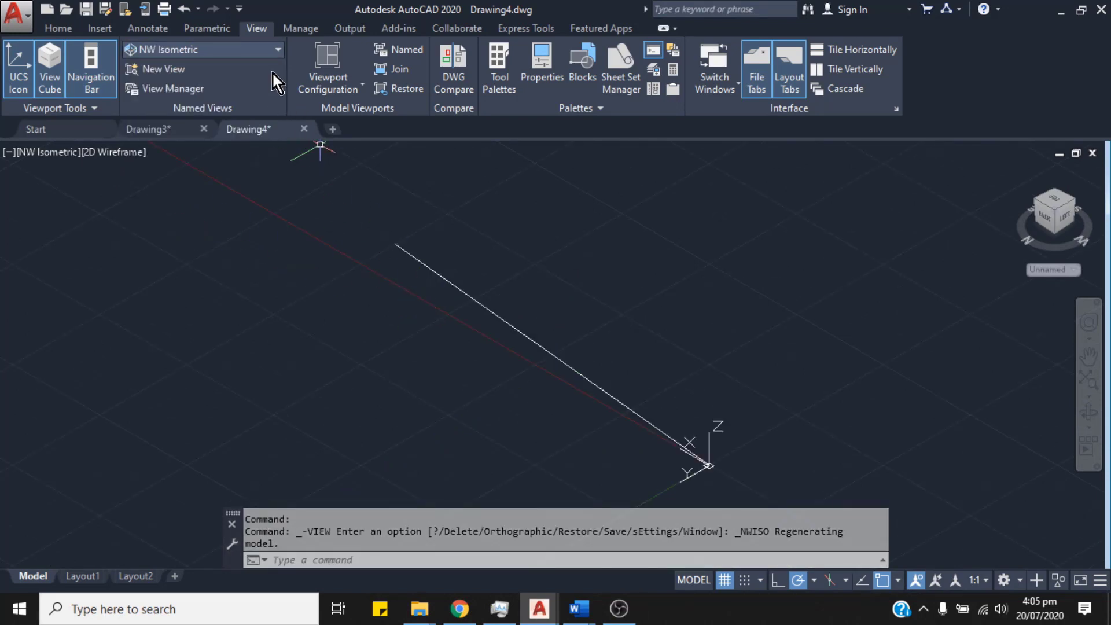
{"action": "left_click", "coordinate": [275, 51]}
{"action": "left_click", "coordinate": [216, 167]}
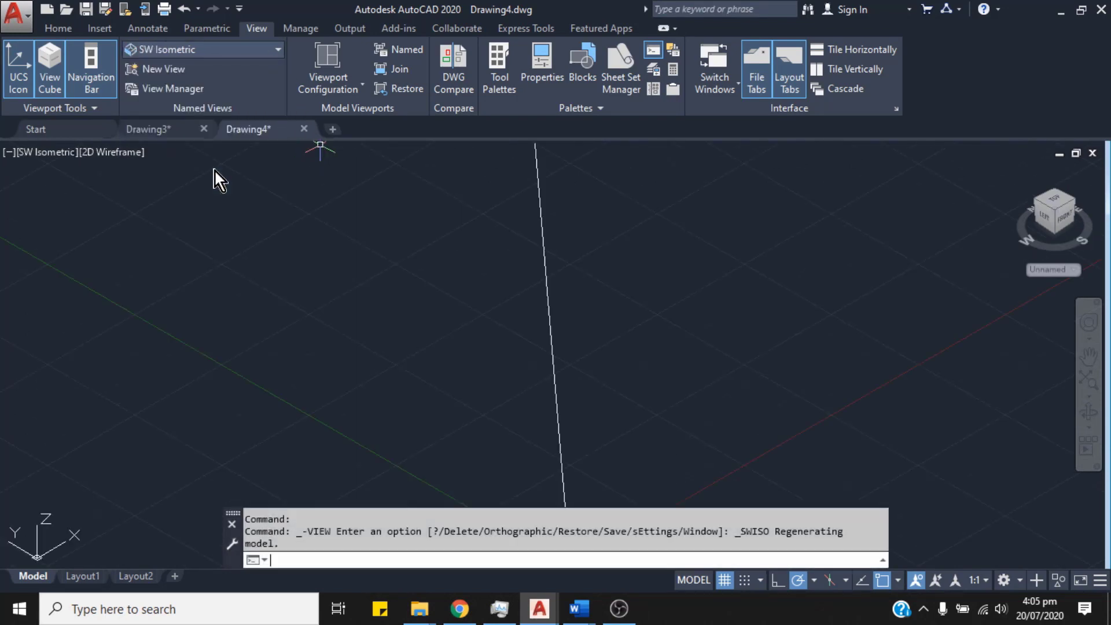
{"action": "left_click", "coordinate": [275, 51]}
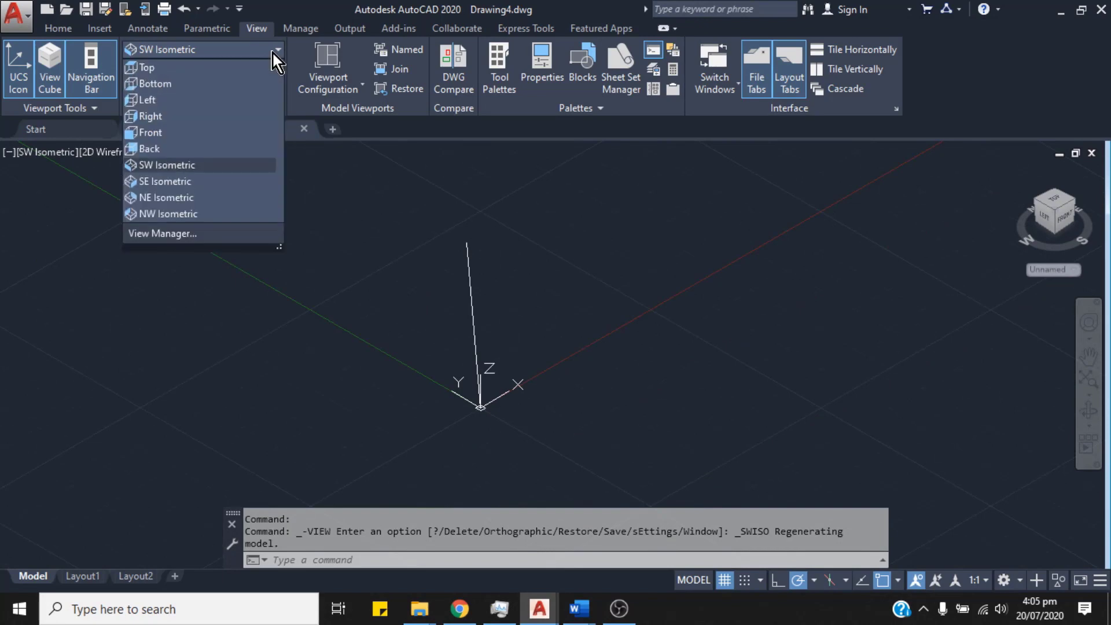
{"action": "left_click", "coordinate": [201, 181]}
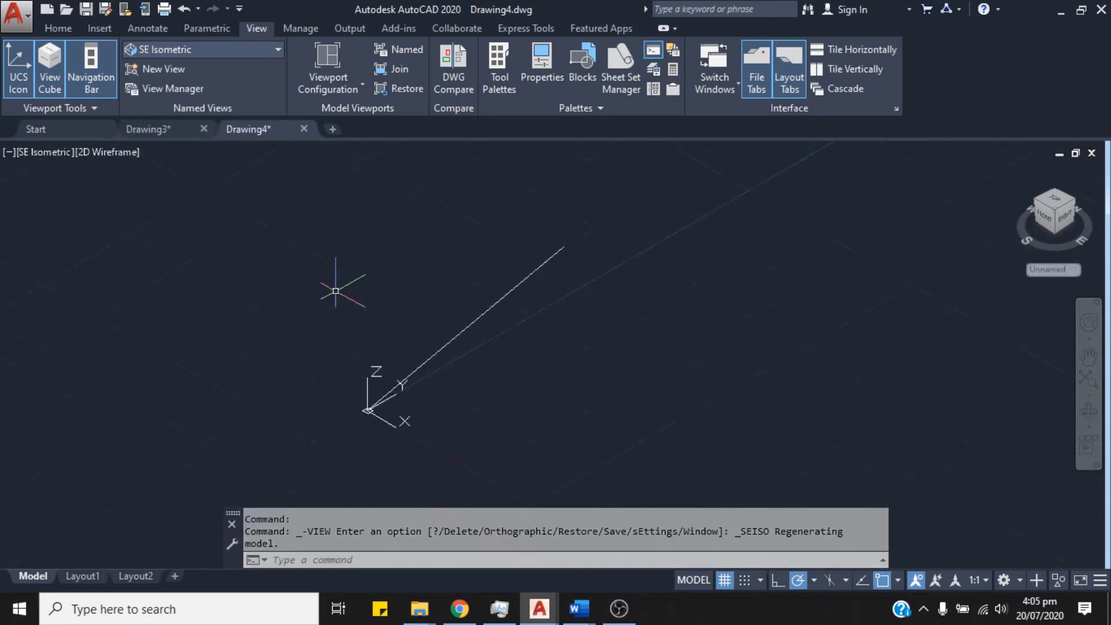
Return to the Top view and draw a second line from 0,0 to 4,5 without a z coordinate.
{"action": "left_click", "coordinate": [275, 51]}
{"action": "left_click", "coordinate": [224, 71]}
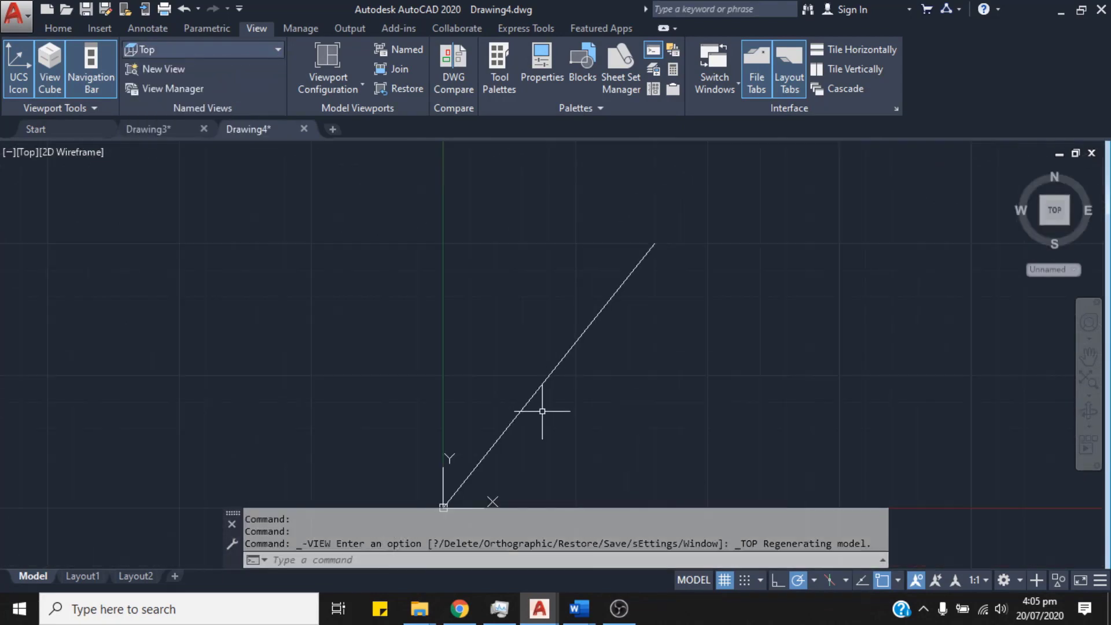
{"action": "middle_click_drag", "start_coordinate": [543, 411], "coordinate": [536, 355]}
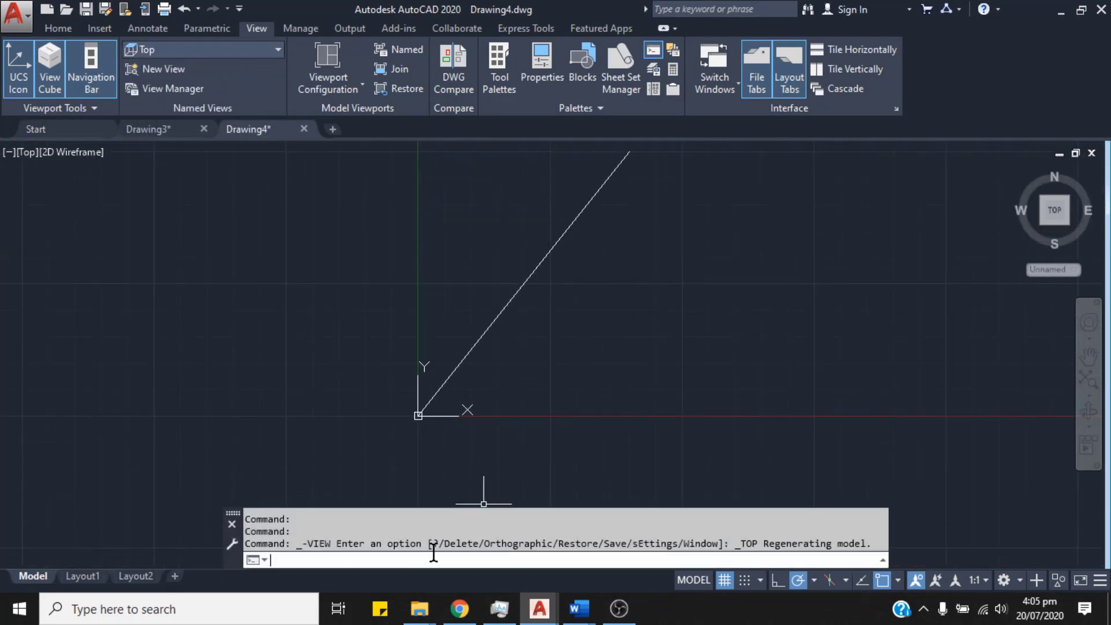
{"action": "left_click", "coordinate": [632, 561]}
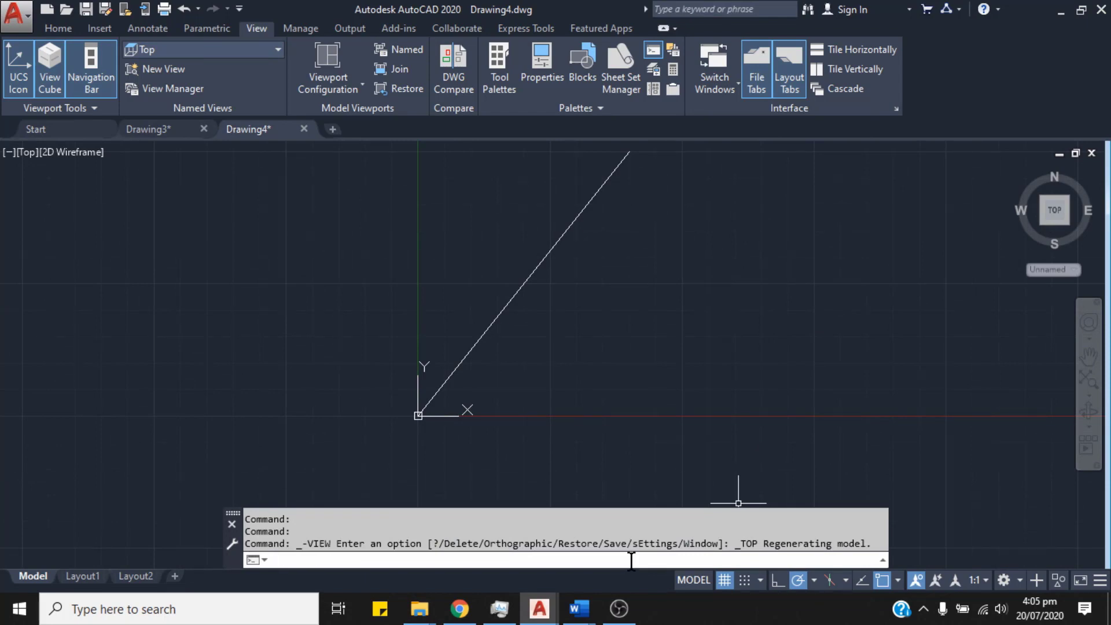
{"action": "type", "text": "L"}
{"action": "key", "text": "Return"}
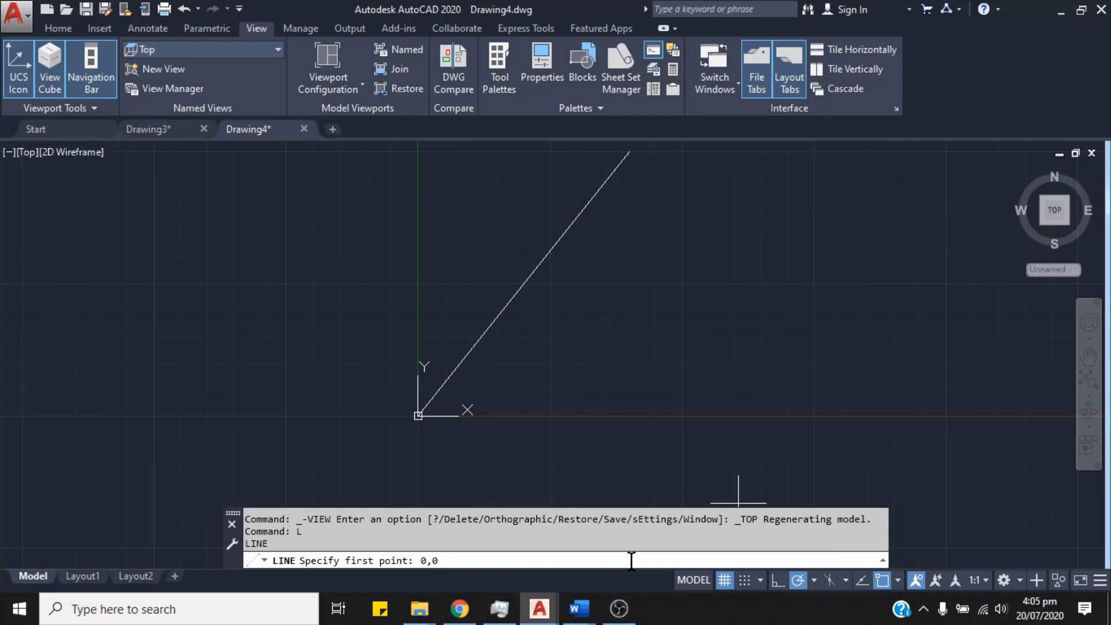
{"action": "key", "text": "Return"}
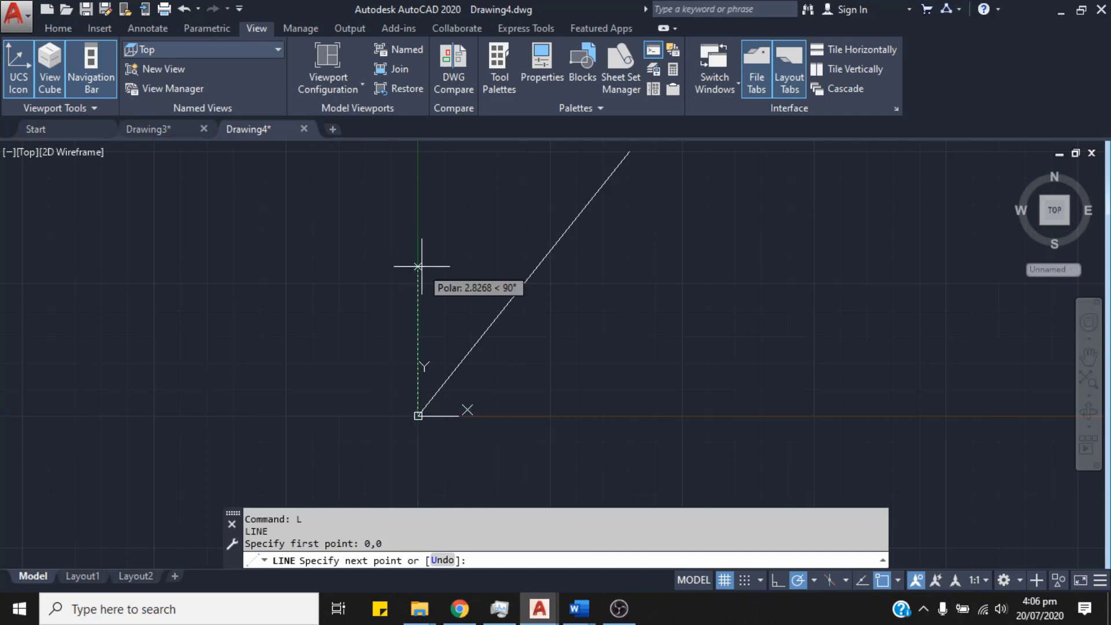
{"action": "middle_click_drag", "start_coordinate": [650, 308], "coordinate": [603, 347]}
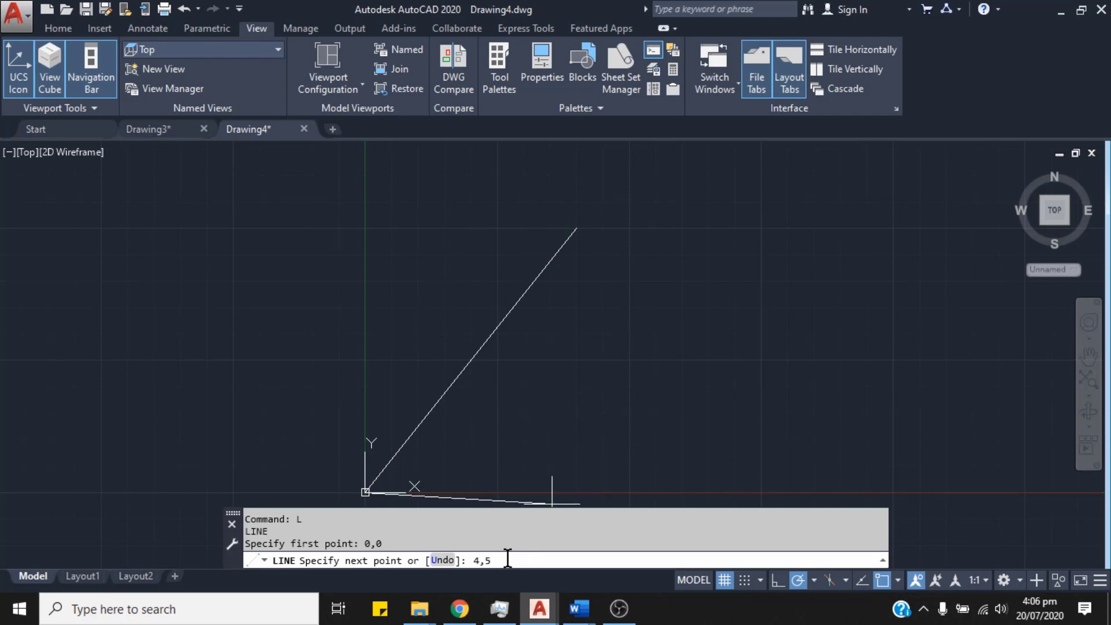
{"action": "key", "text": "Return"}
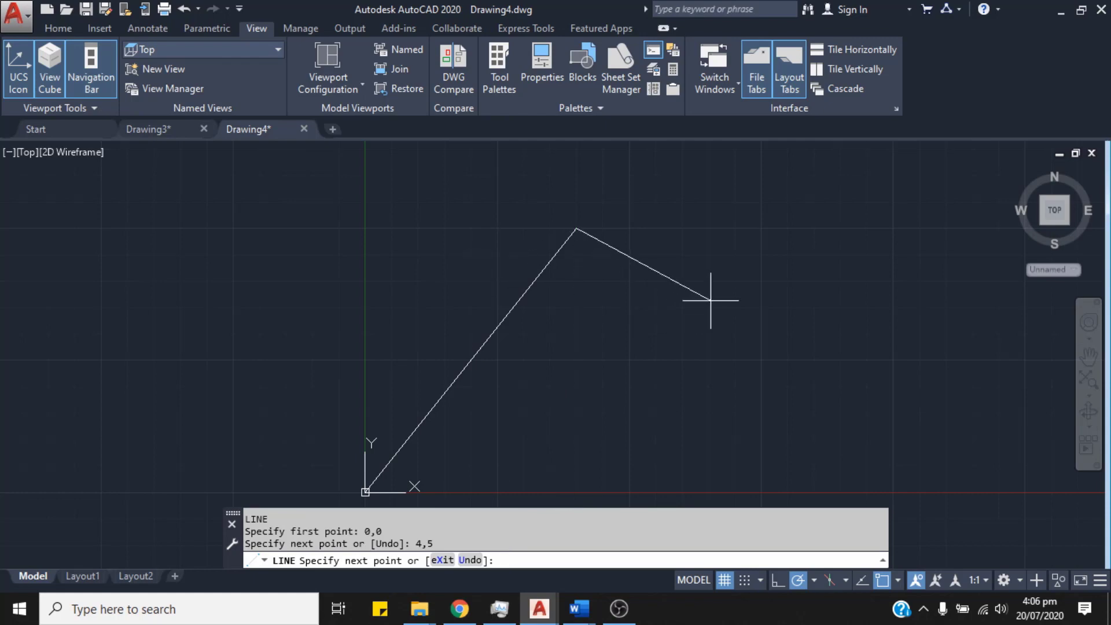
{"action": "key", "text": "Return"}
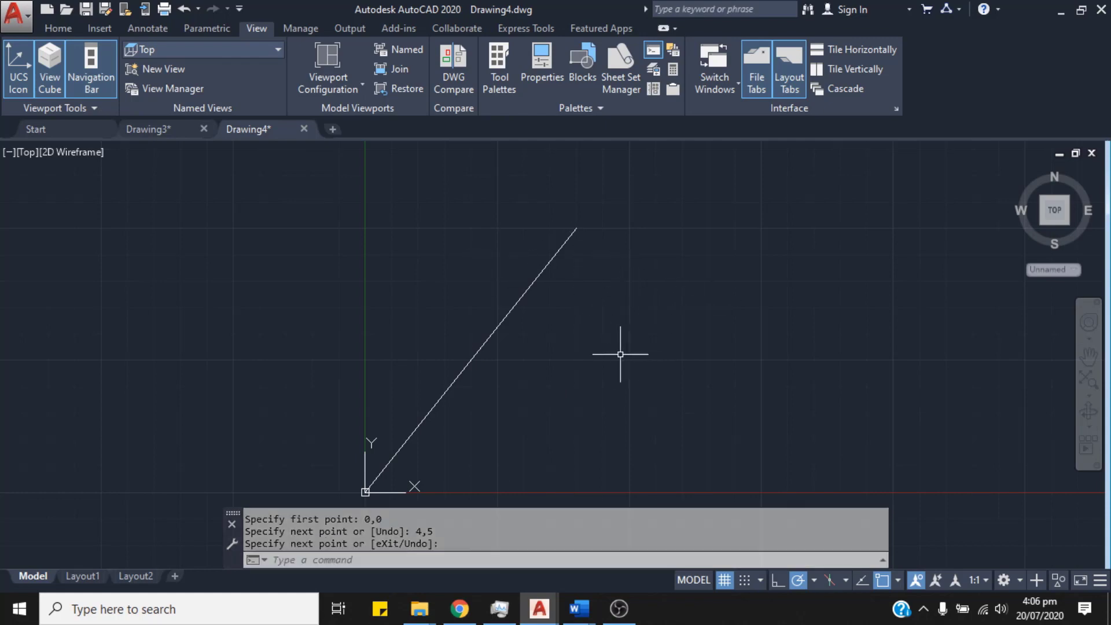
Change to the SE Isometric view and highlight both lines to compare them in 3D, clearing the selection at the end.
{"action": "middle_click_drag", "start_coordinate": [621, 355], "coordinate": [600, 331]}
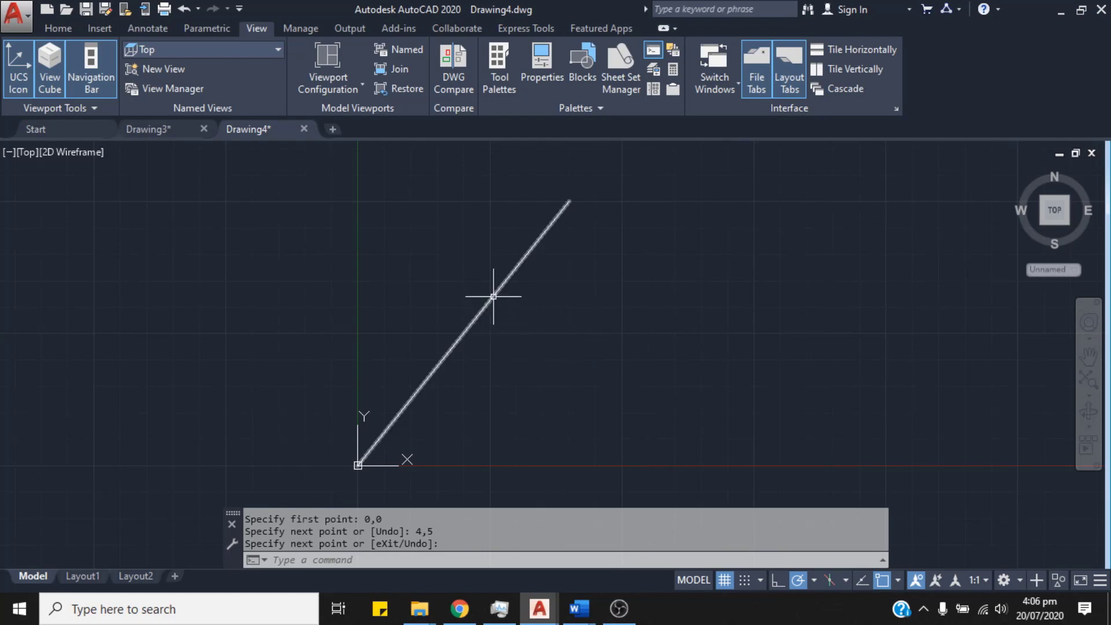
{"action": "mouse_move", "coordinate": [493, 297]}
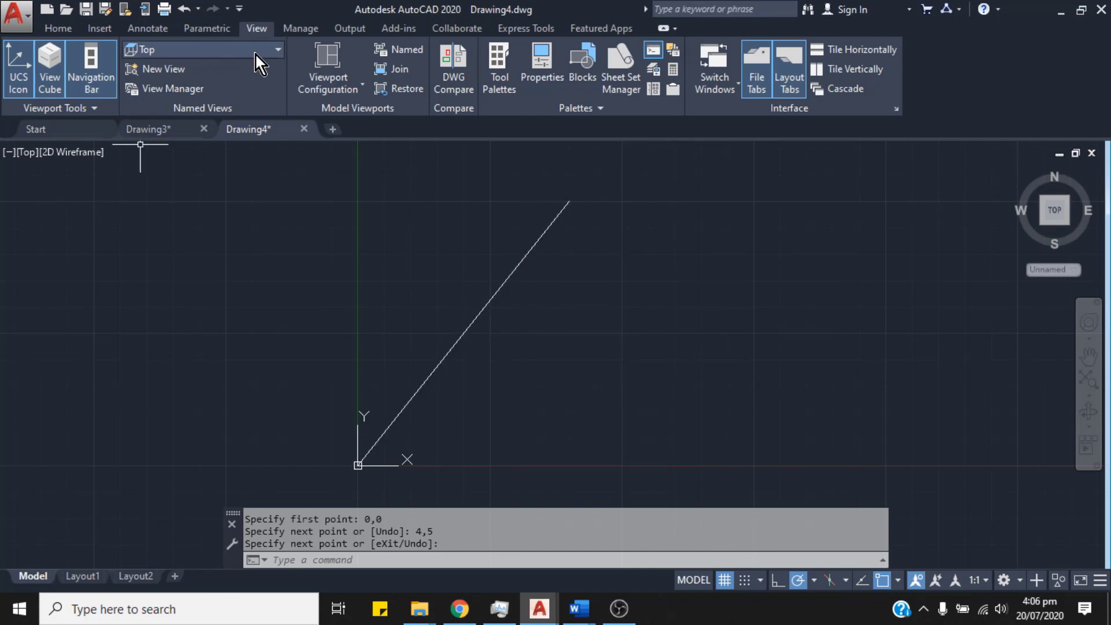
{"action": "left_click", "coordinate": [278, 53]}
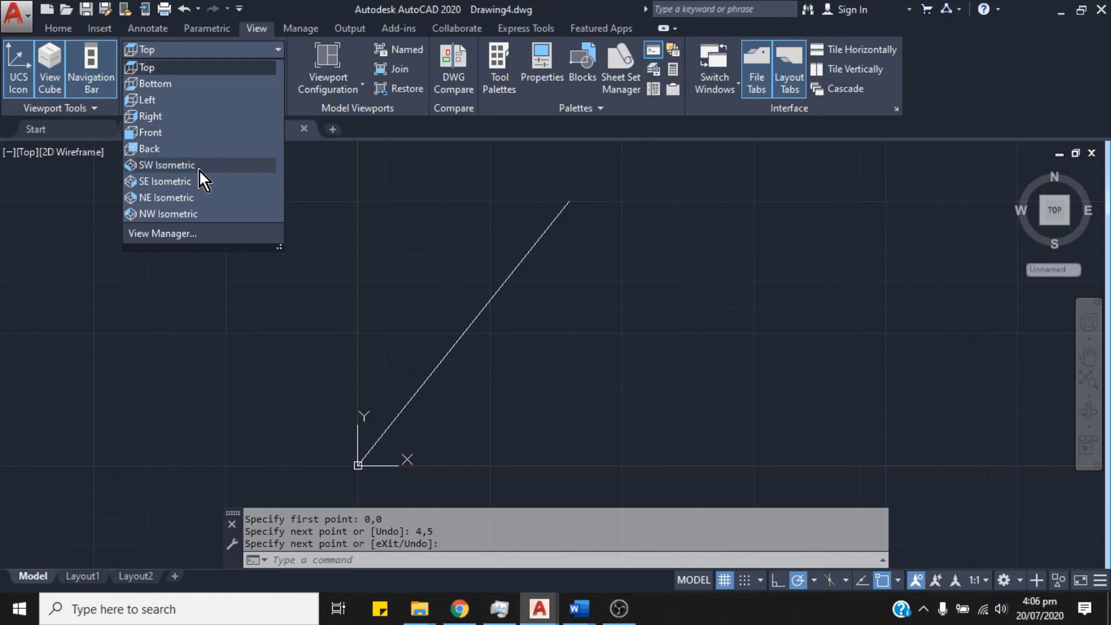
{"action": "left_click", "coordinate": [189, 182]}
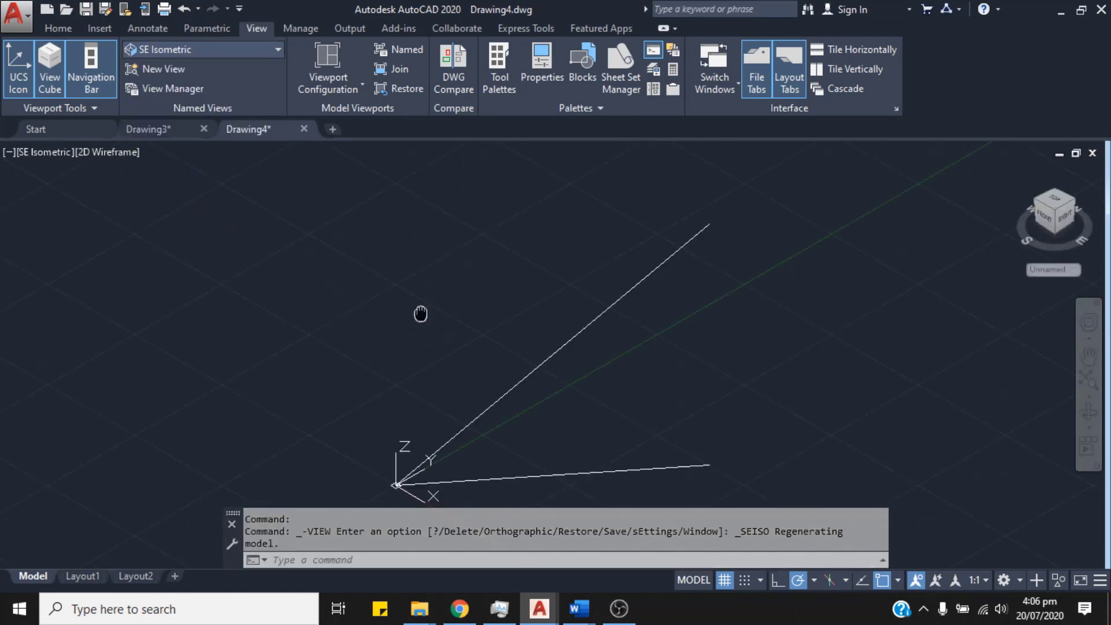
{"action": "middle_click_drag", "start_coordinate": [421, 313], "coordinate": [410, 281]}
{"action": "mouse_move", "coordinate": [404, 330]}
{"action": "middle_mouse_down"}
{"action": "mouse_move", "coordinate": [394, 291]}
{"action": "mouse_move", "coordinate": [372, 323]}
{"action": "mouse_move", "coordinate": [366, 312]}
{"action": "middle_mouse_up"}
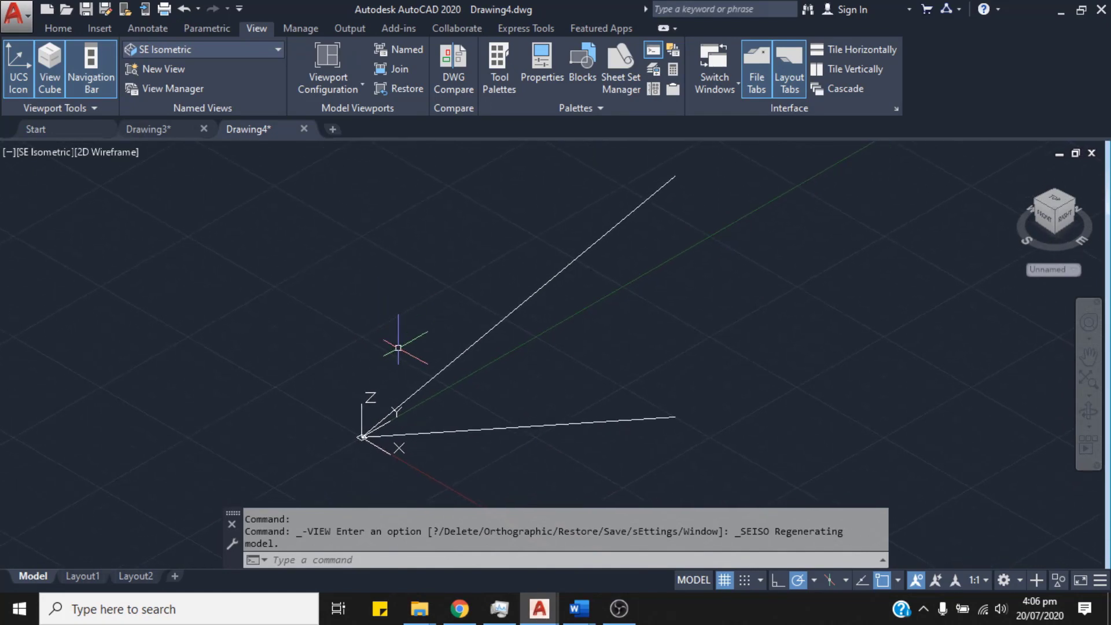
{"action": "left_click", "coordinate": [509, 429]}
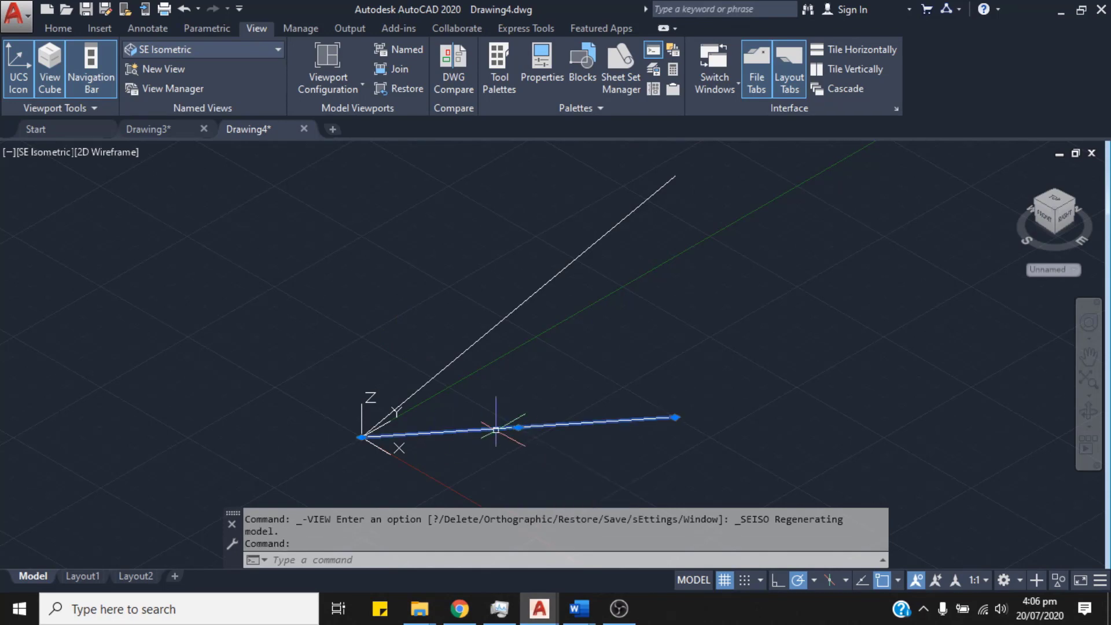
{"action": "left_click", "coordinate": [481, 337]}
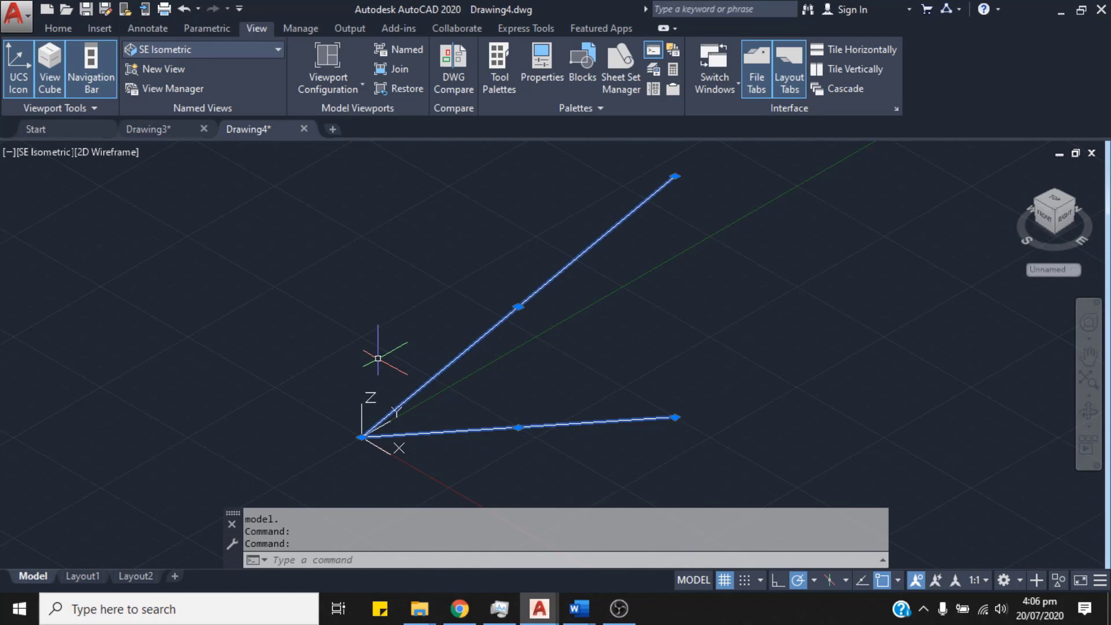
{"action": "key", "text": "Escape"}
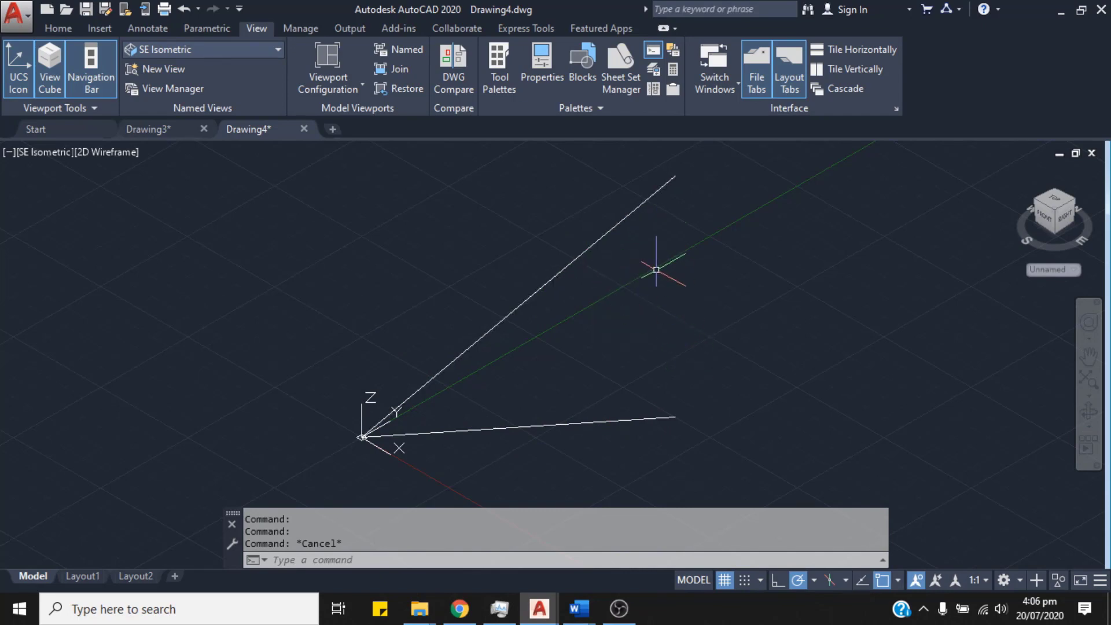
Compare the two lines in the Top view and again in the SE Isometric view.
{"action": "middle_click_drag", "start_coordinate": [623, 278], "coordinate": [602, 258]}
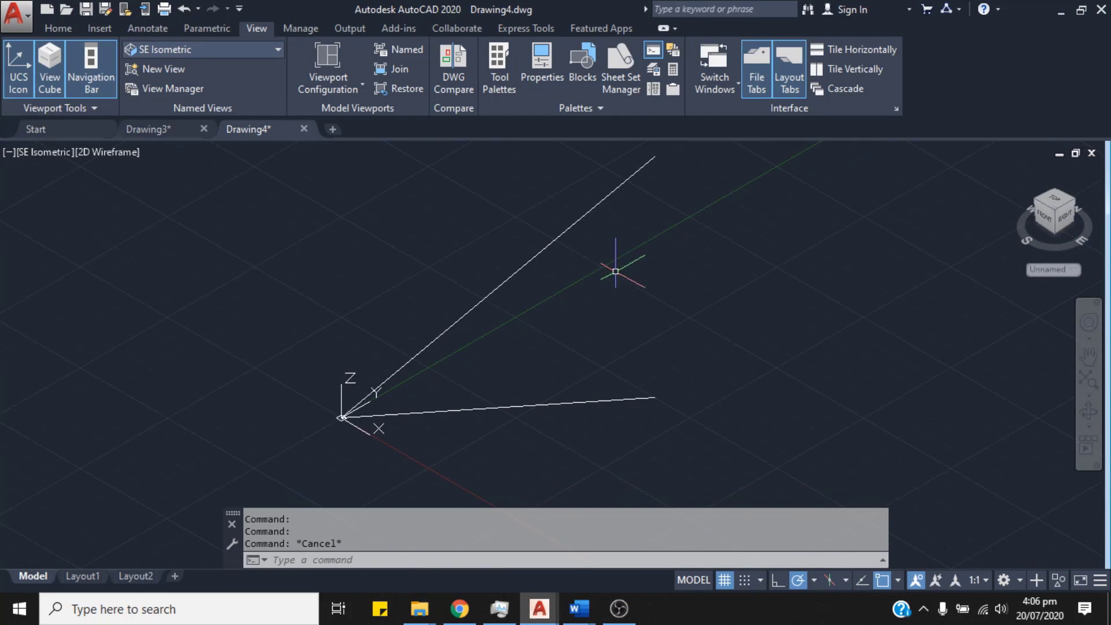
{"action": "left_click", "coordinate": [272, 51]}
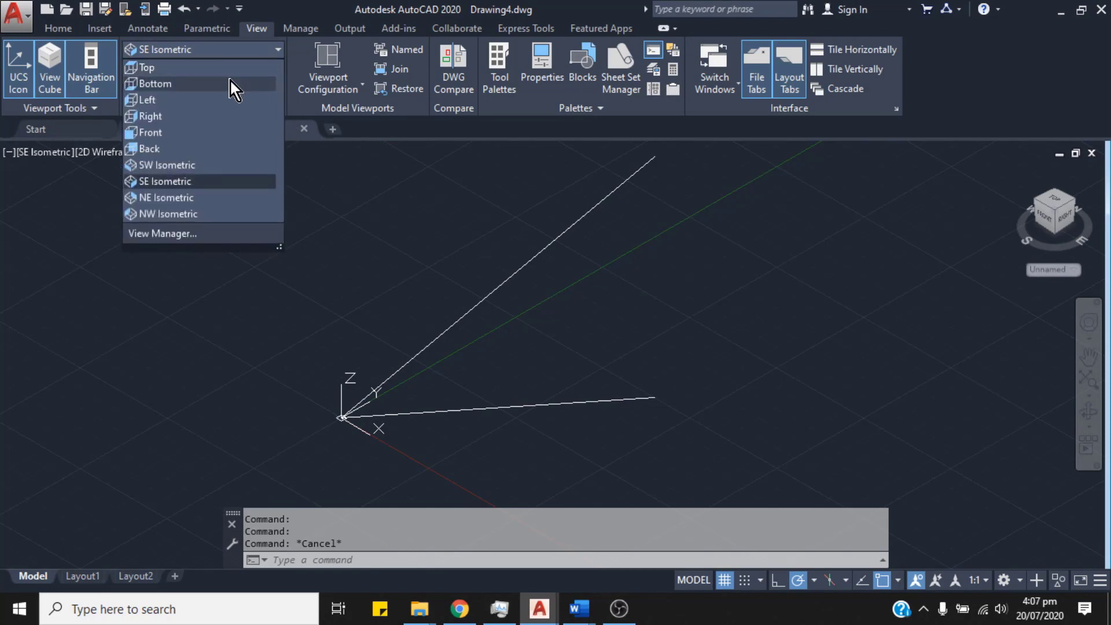
{"action": "left_click", "coordinate": [236, 68]}
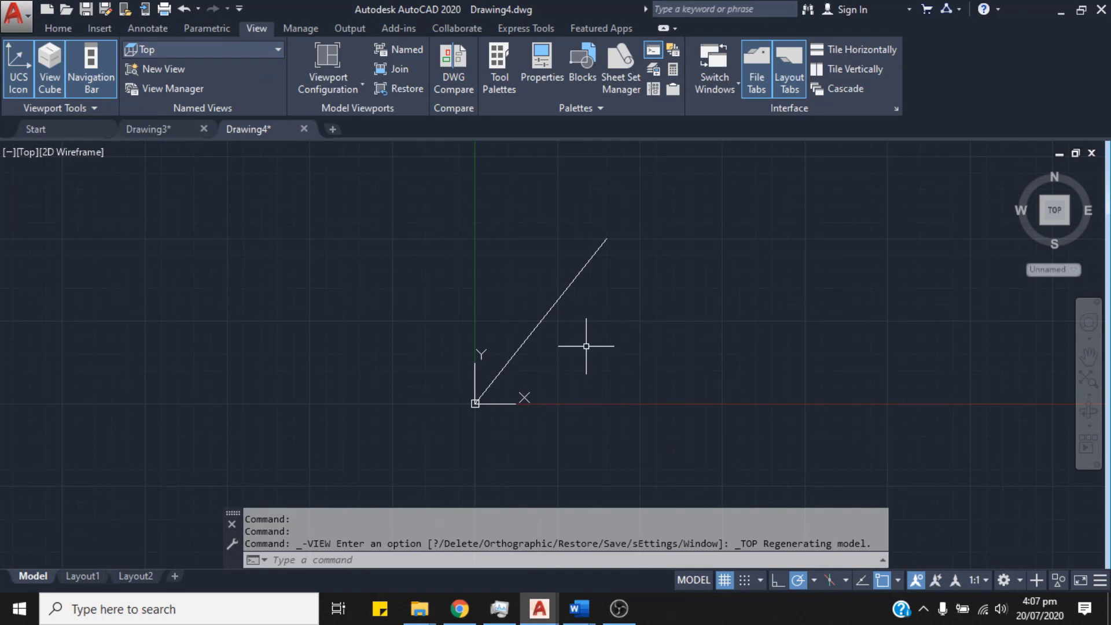
{"action": "left_click", "coordinate": [279, 47]}
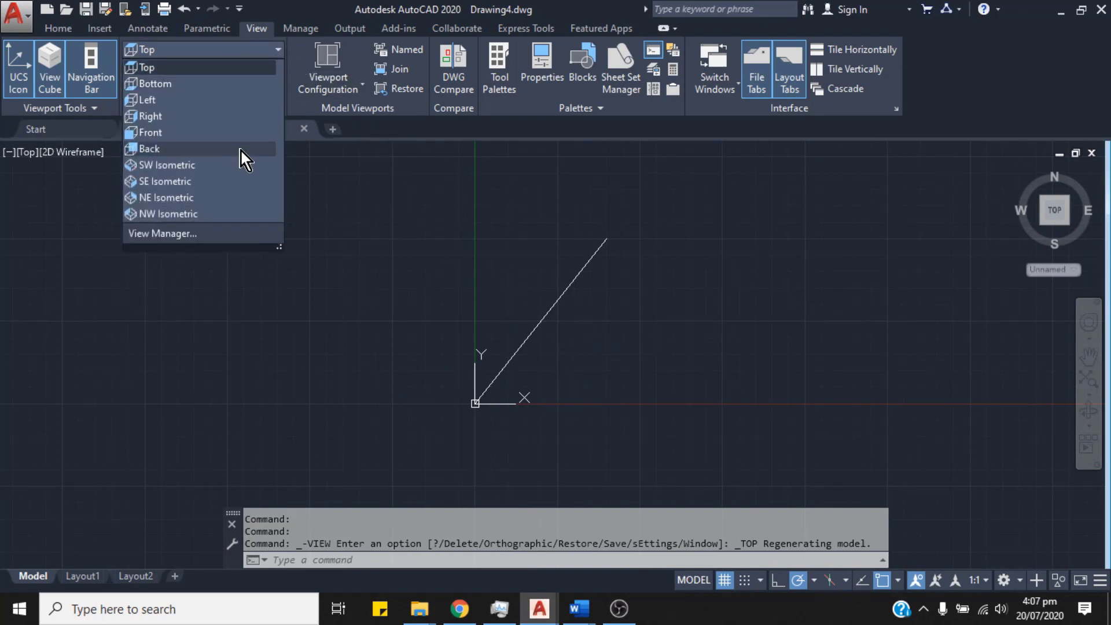
{"action": "left_click", "coordinate": [230, 181]}
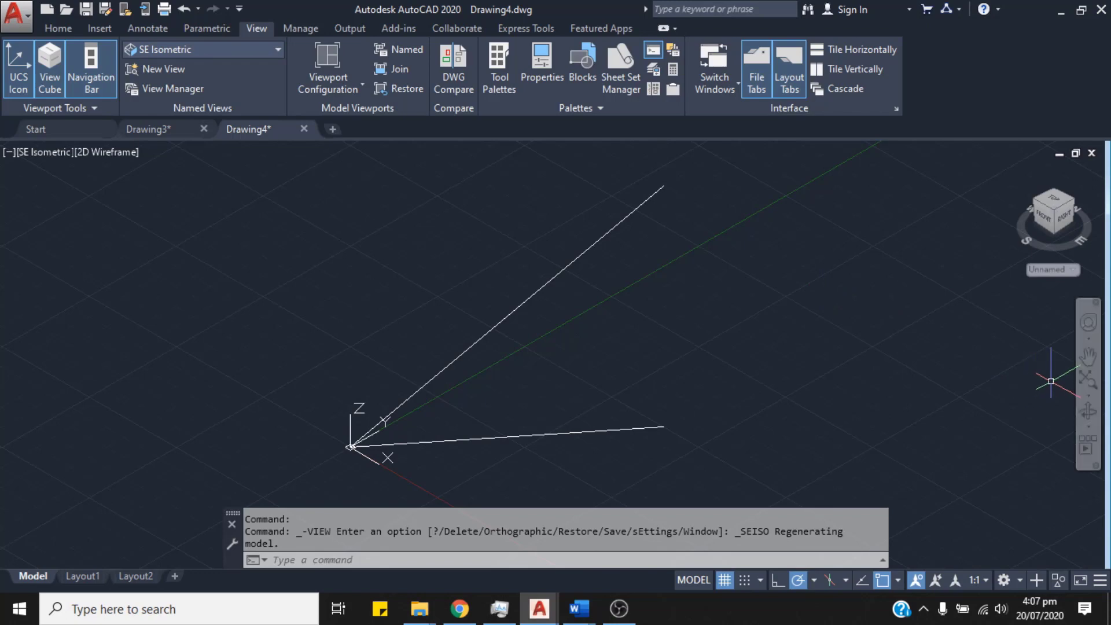
Orbit around the two lines with 3D Orbit to compare them from several angles, and restore the SE Isometric view.
{"action": "left_click", "coordinate": [1094, 416]}
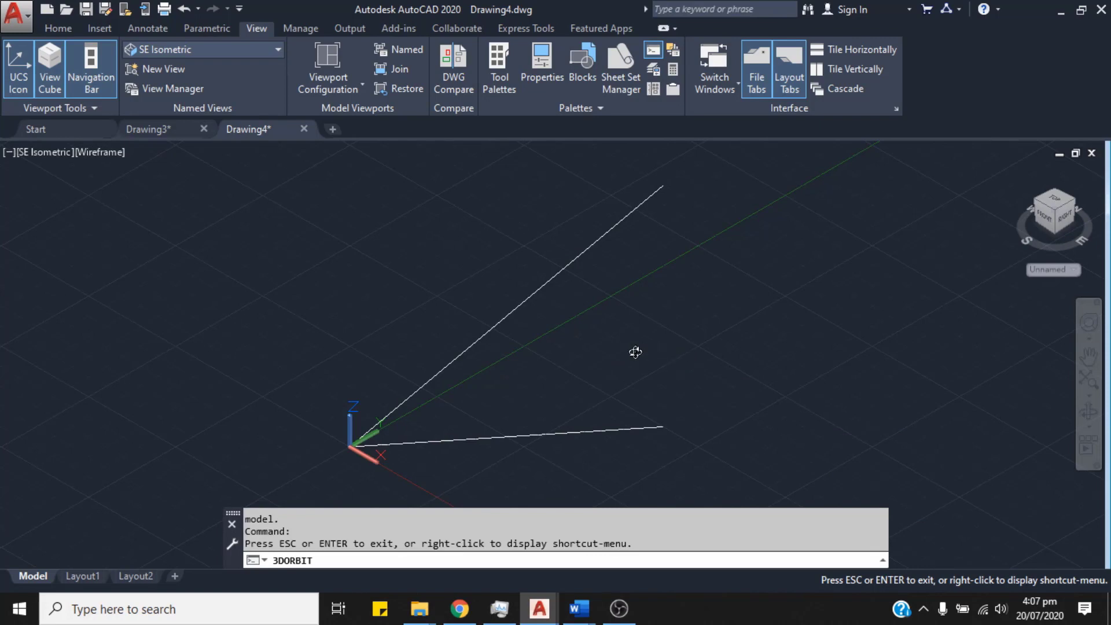
{"action": "left_click_drag", "start_coordinate": [635, 352], "coordinate": [465, 388]}
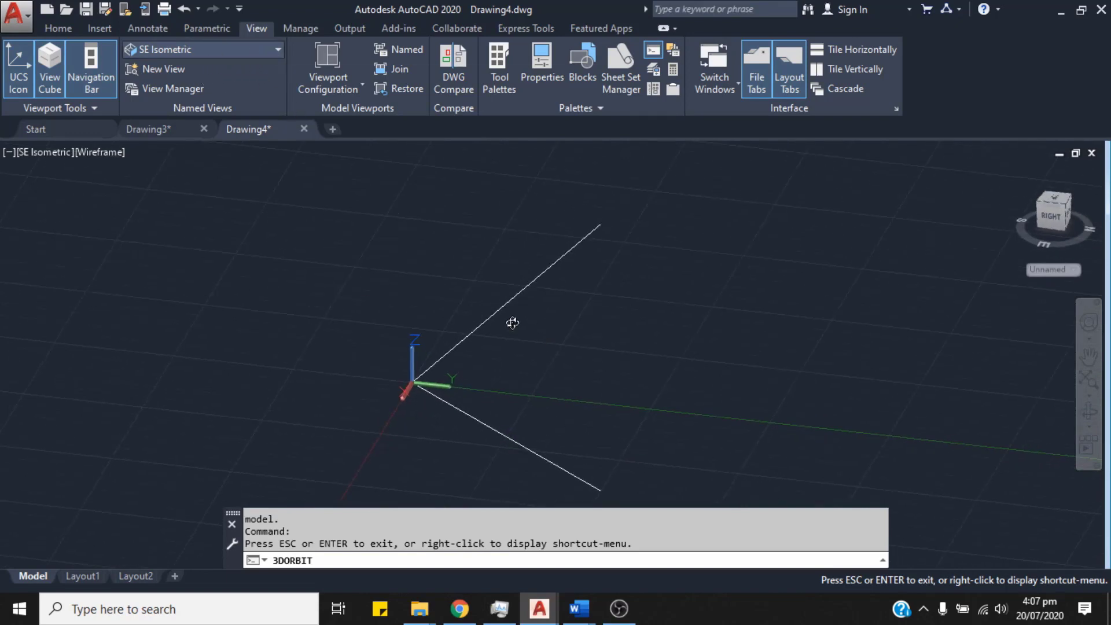
{"action": "left_click_drag", "start_coordinate": [513, 323], "coordinate": [492, 371]}
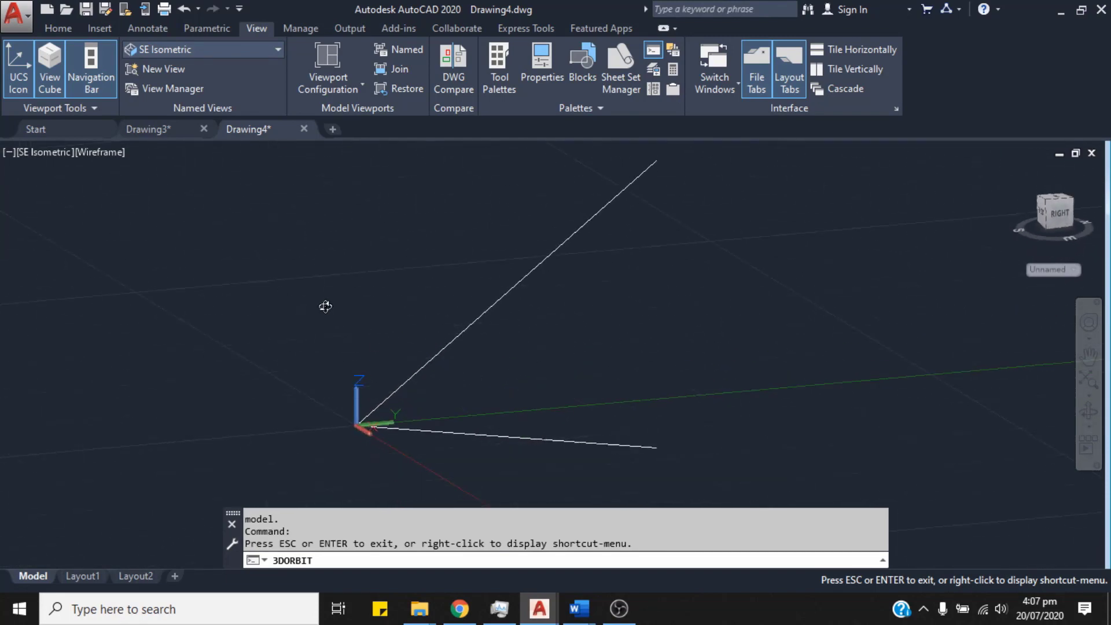
{"action": "left_click", "coordinate": [282, 50]}
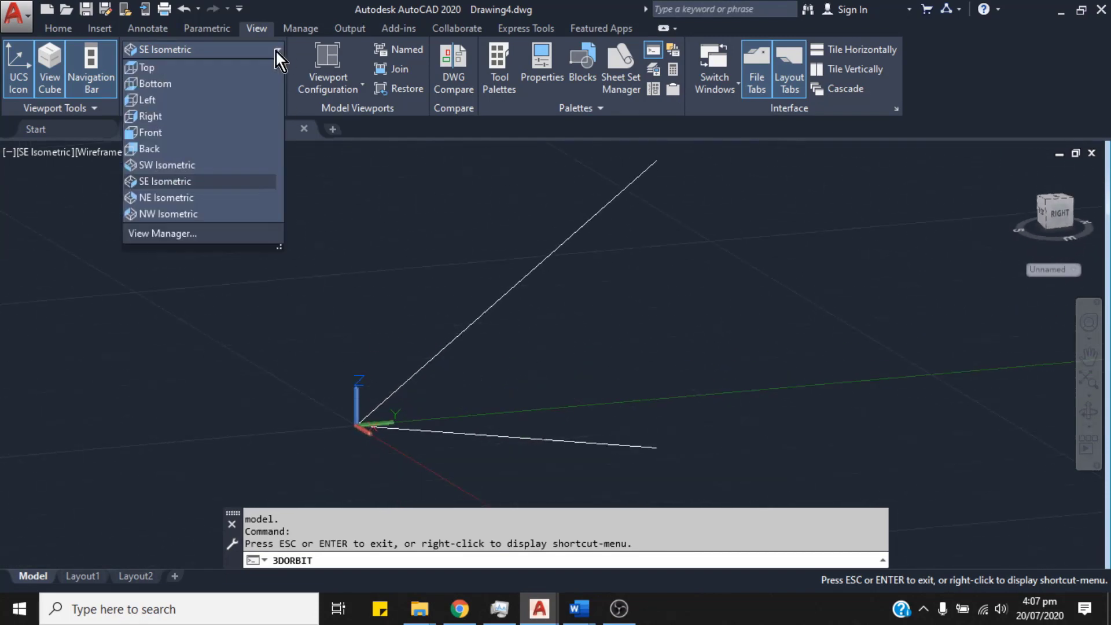
{"action": "left_click", "coordinate": [198, 183]}
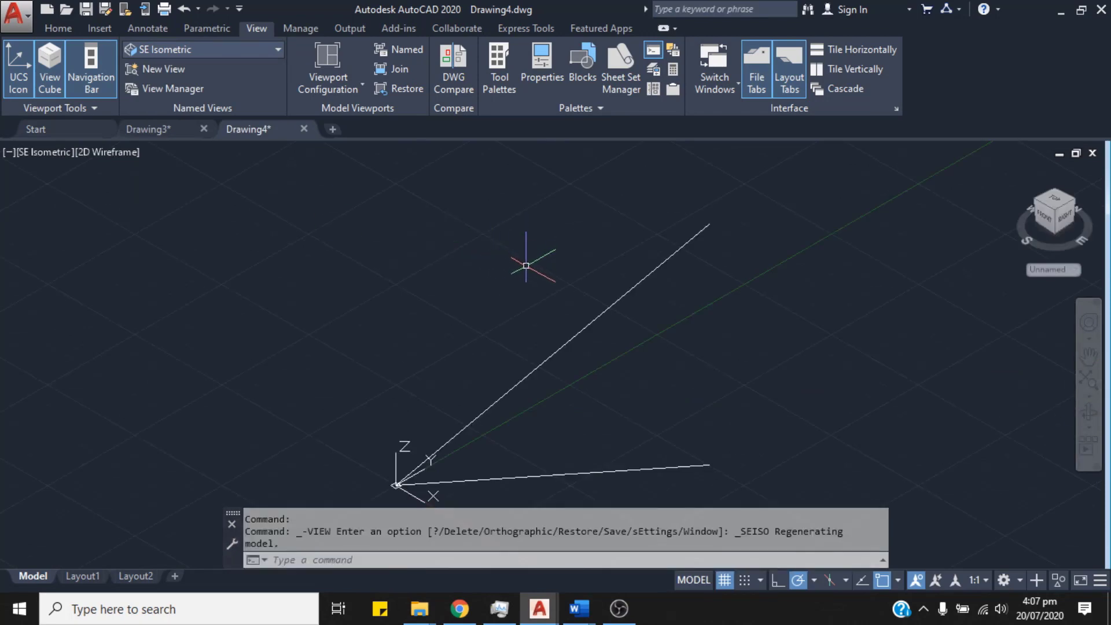
{"action": "scroll", "coordinate": [527, 265], "scroll_direction": "down", "scroll_amount": 2}
{"action": "middle_click_drag", "start_coordinate": [583, 355], "coordinate": [496, 311]}
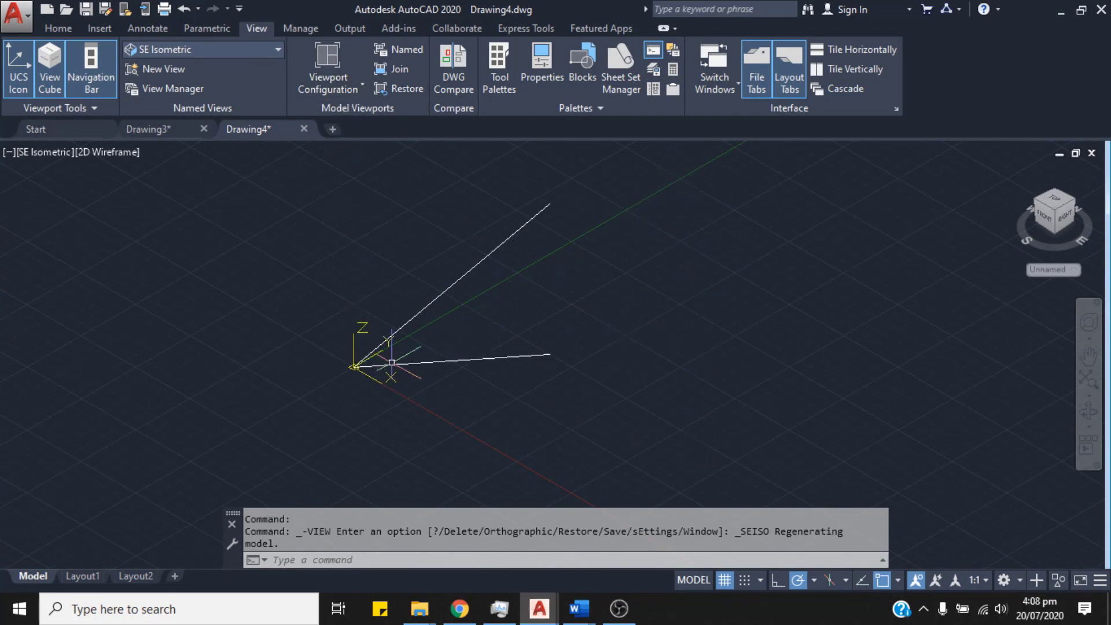
Split the drawing area into the Three: Left viewport configuration and fit both lines inside the large viewport.
{"action": "left_click", "coordinate": [360, 88]}
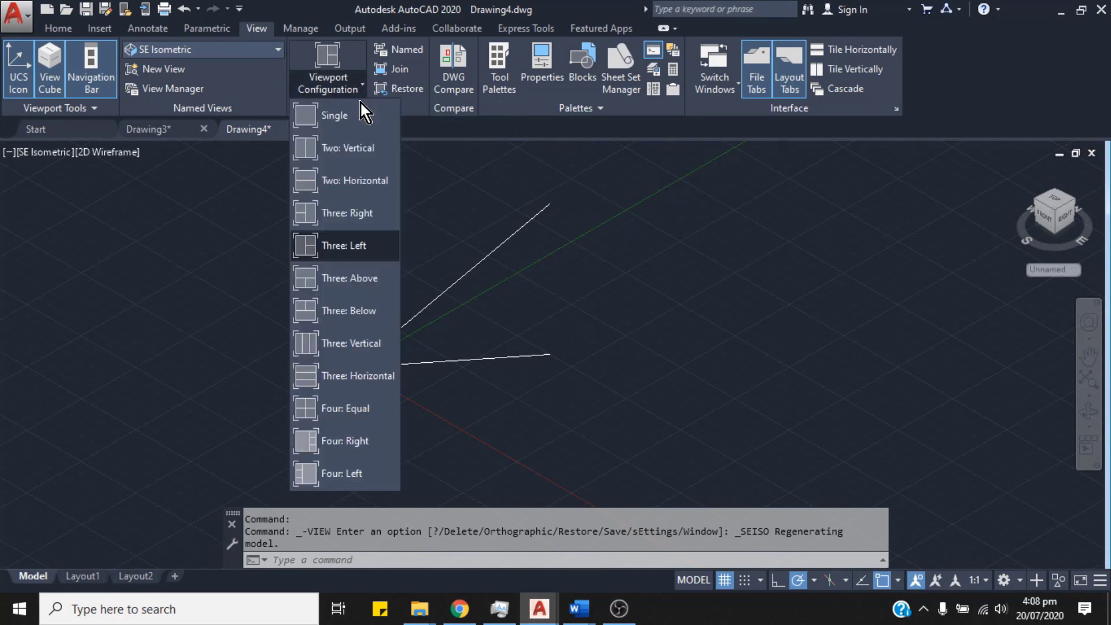
{"action": "left_click", "coordinate": [336, 249]}
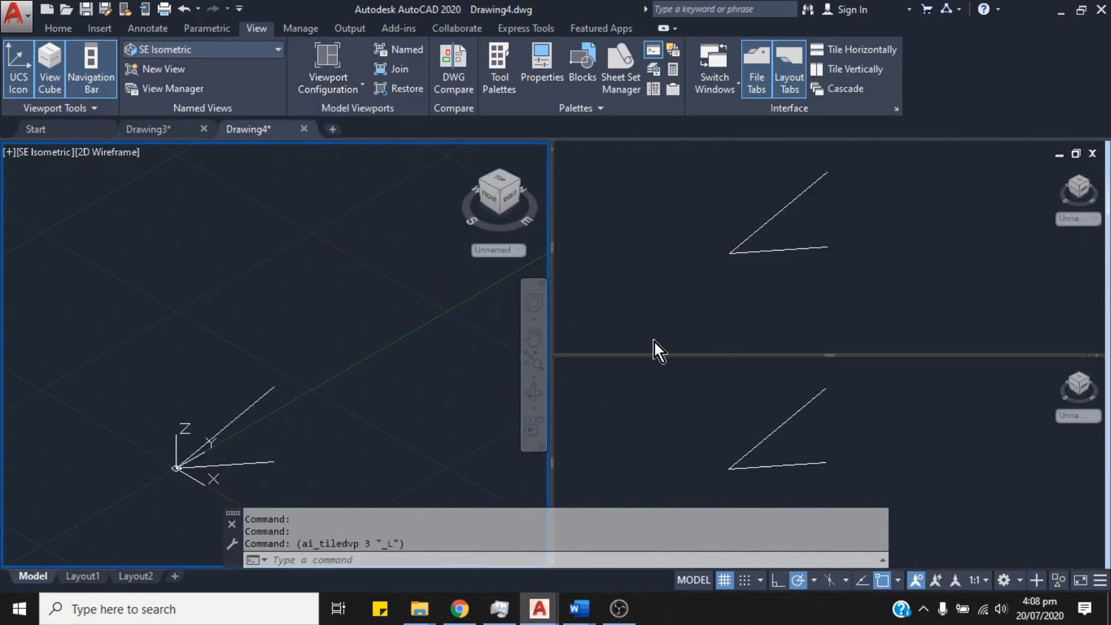
{"action": "scroll", "coordinate": [423, 327], "scroll_direction": "down", "scroll_amount": 2}
{"action": "middle_click_drag", "start_coordinate": [372, 397], "coordinate": [345, 332]}
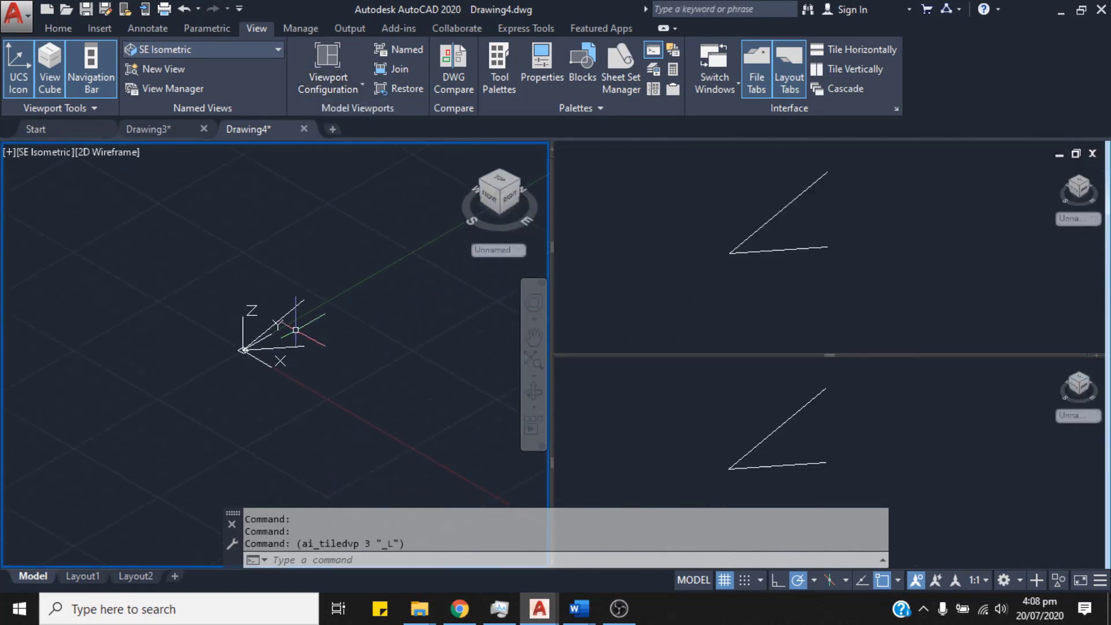
{"action": "scroll", "coordinate": [293, 330], "scroll_direction": "up", "scroll_amount": 3}
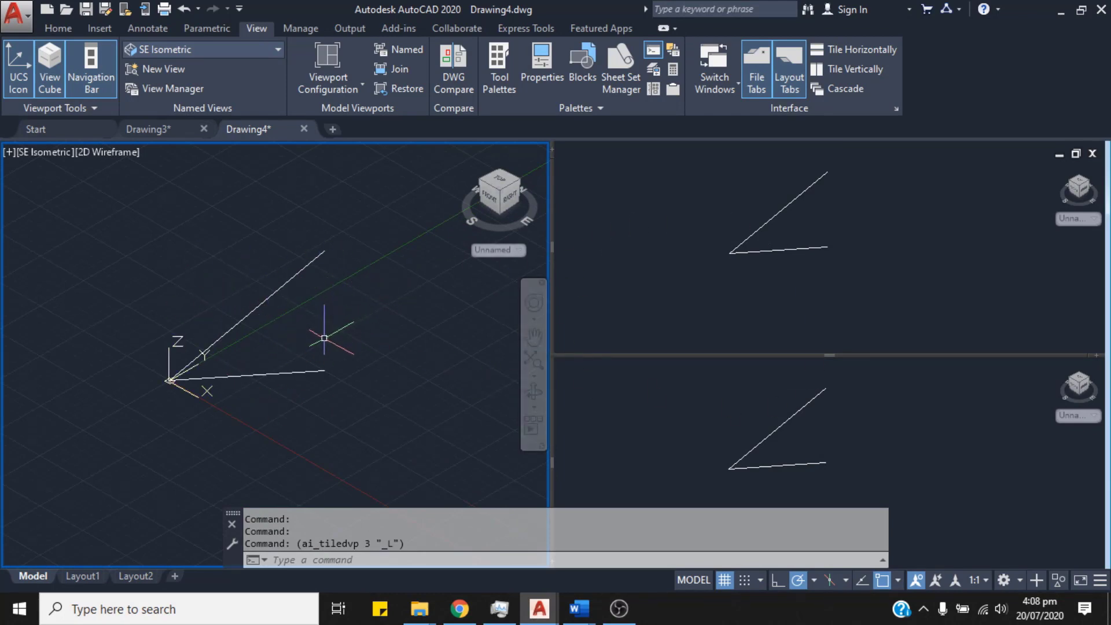
{"action": "scroll", "coordinate": [321, 330], "scroll_direction": "up", "scroll_amount": 2}
{"action": "scroll", "coordinate": [308, 296], "scroll_direction": "down", "scroll_amount": 2}
{"action": "left_click", "coordinate": [313, 298]}
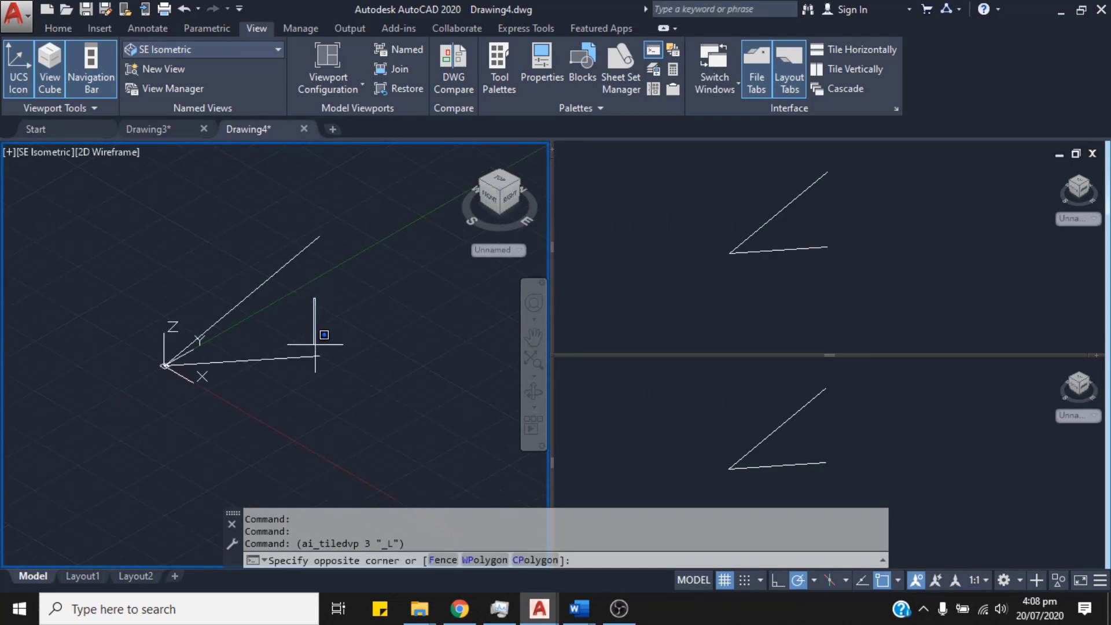
{"action": "key", "text": "Escape"}
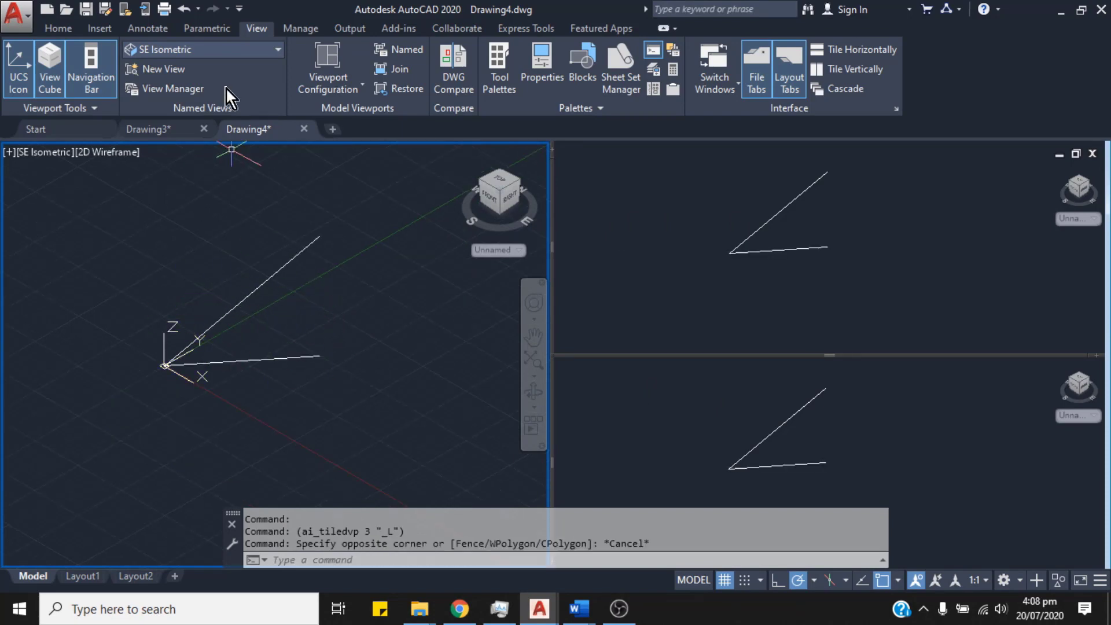
Set the large viewport to SE Isometric and the upper small viewport to the Top view.
{"action": "left_click", "coordinate": [277, 50]}
{"action": "left_click", "coordinate": [212, 183]}
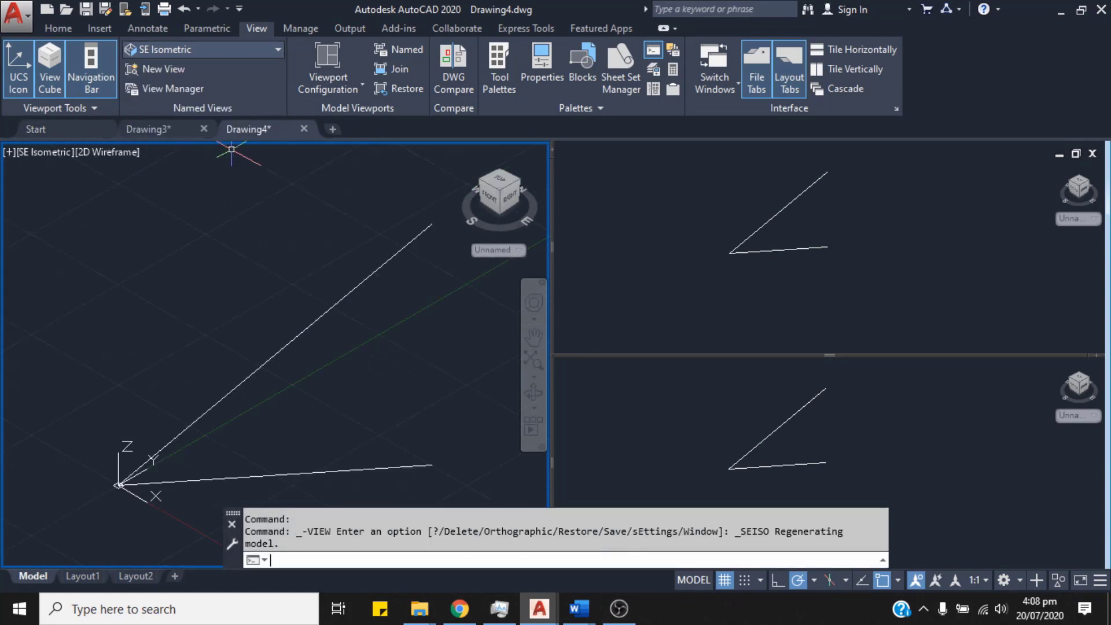
{"action": "left_click", "coordinate": [722, 273]}
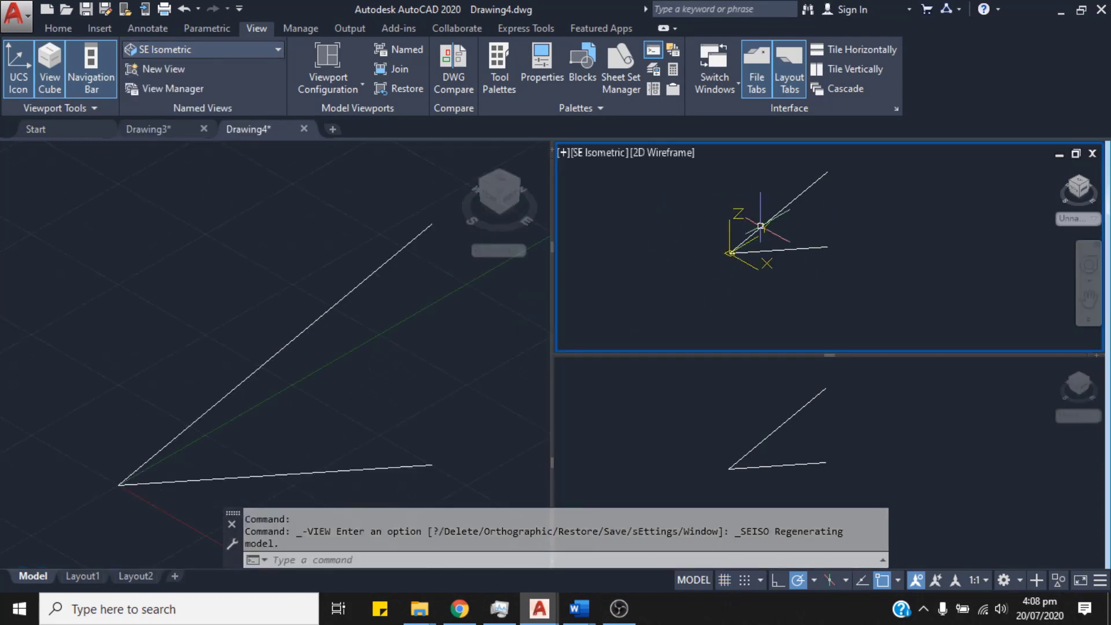
{"action": "left_click", "coordinate": [278, 49]}
{"action": "scroll", "coordinate": [193, 75], "scroll_direction": "up", "scroll_amount": 3}
{"action": "left_click", "coordinate": [194, 65]}
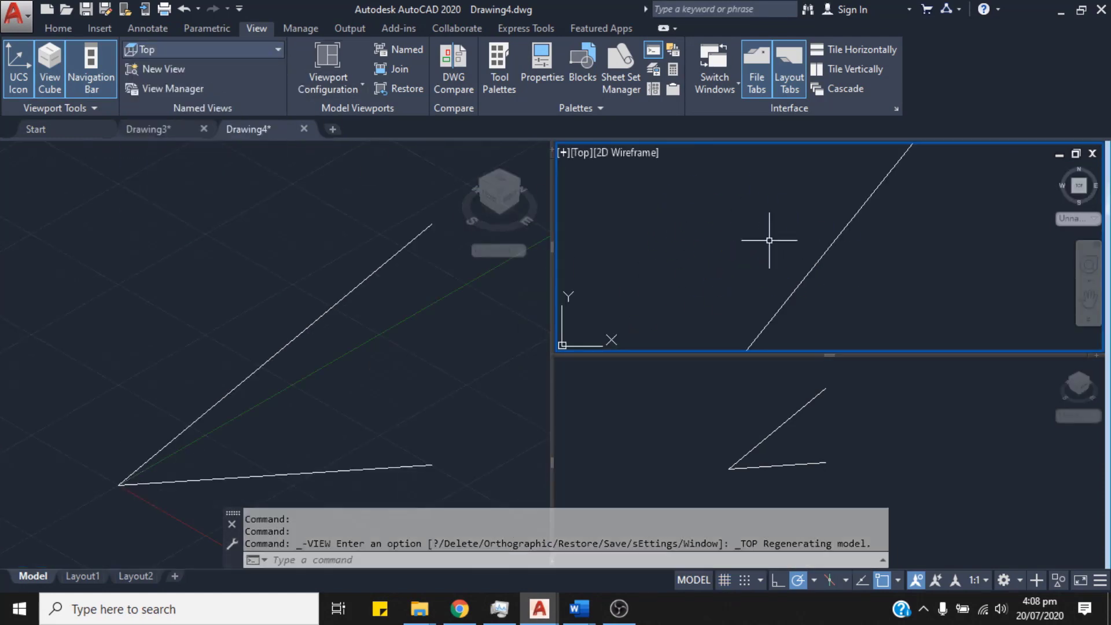
Set the lower small viewport to NW Isometric with both lines in view.
{"action": "left_click", "coordinate": [849, 429]}
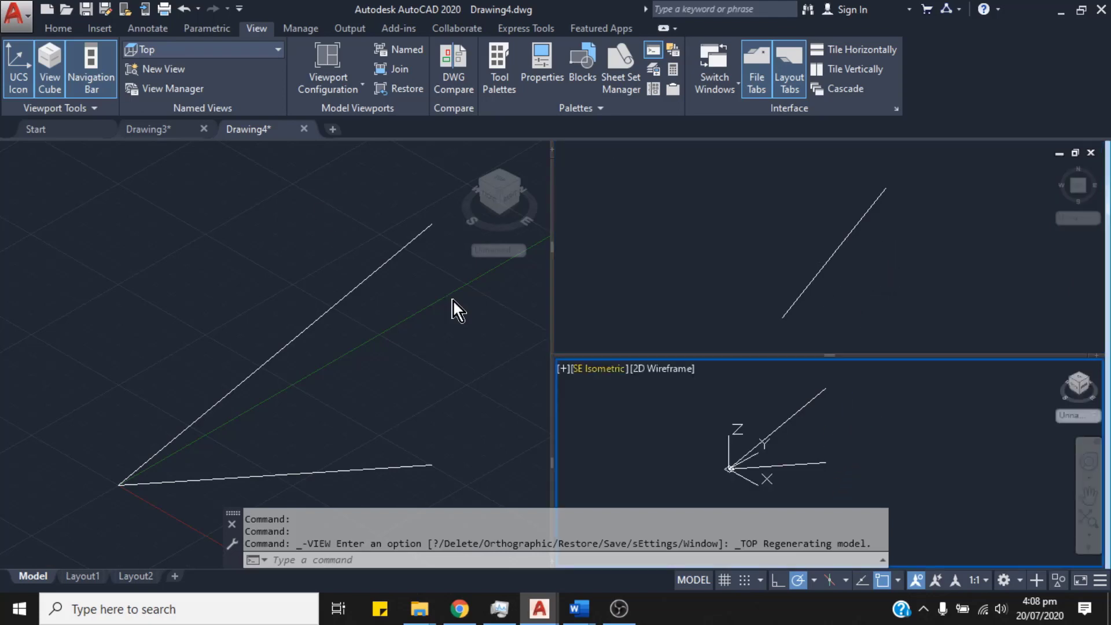
{"action": "left_click", "coordinate": [279, 50]}
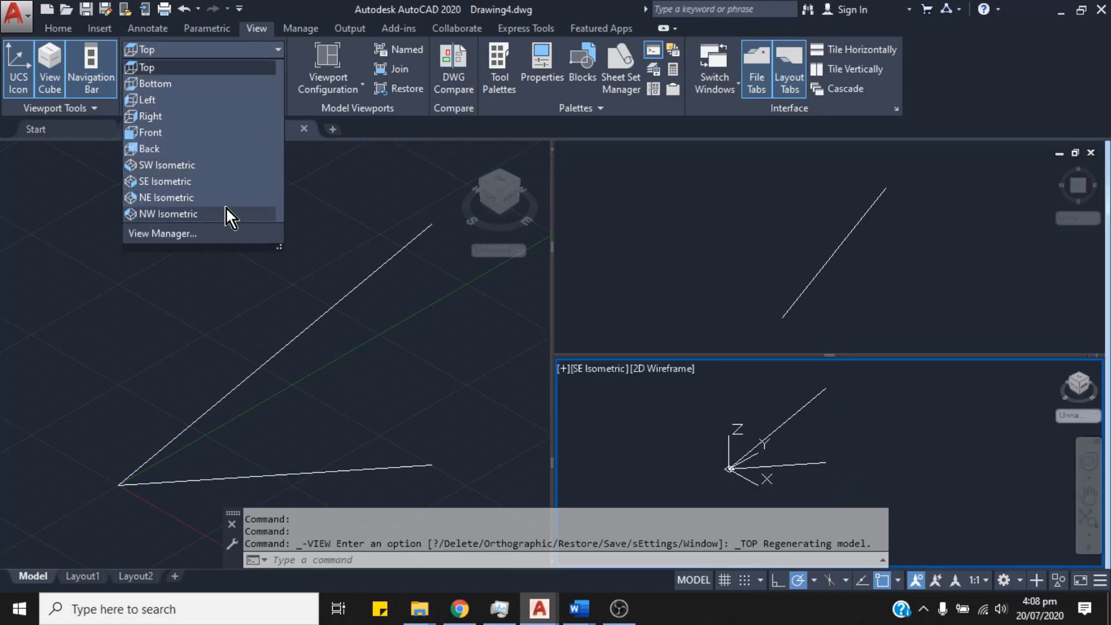
{"action": "left_click", "coordinate": [193, 217]}
{"action": "middle_click_drag", "start_coordinate": [918, 450], "coordinate": [968, 422]}
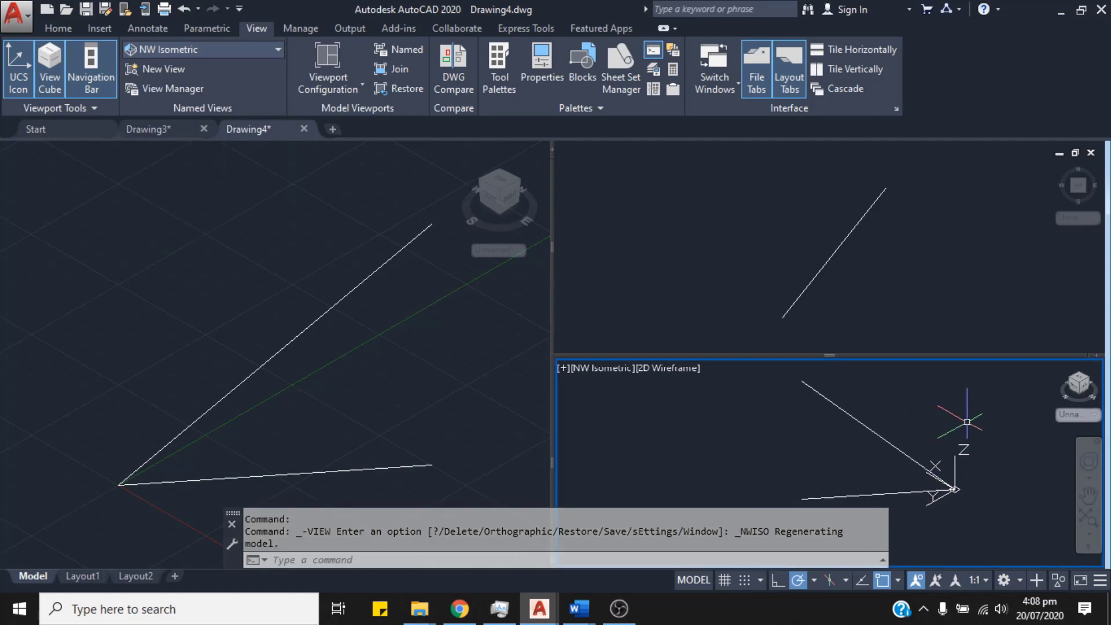
{"action": "scroll", "coordinate": [968, 422], "scroll_direction": "down", "scroll_amount": 2}
{"action": "middle_click_drag", "start_coordinate": [712, 391], "coordinate": [720, 409]}
{"action": "left_click", "coordinate": [733, 422]}
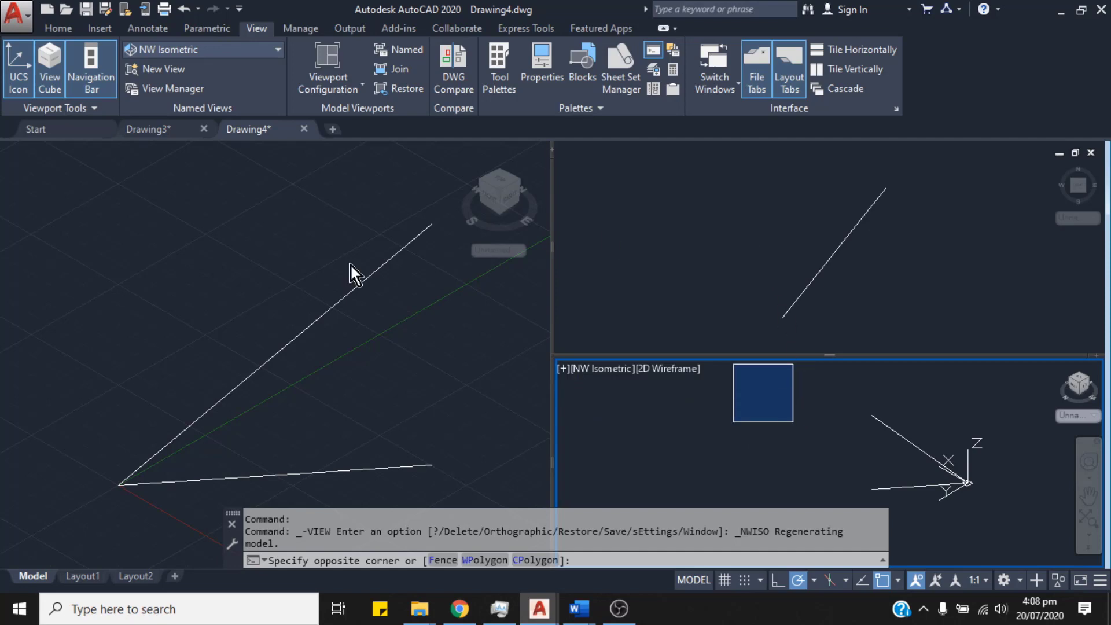
{"action": "left_click", "coordinate": [349, 363]}
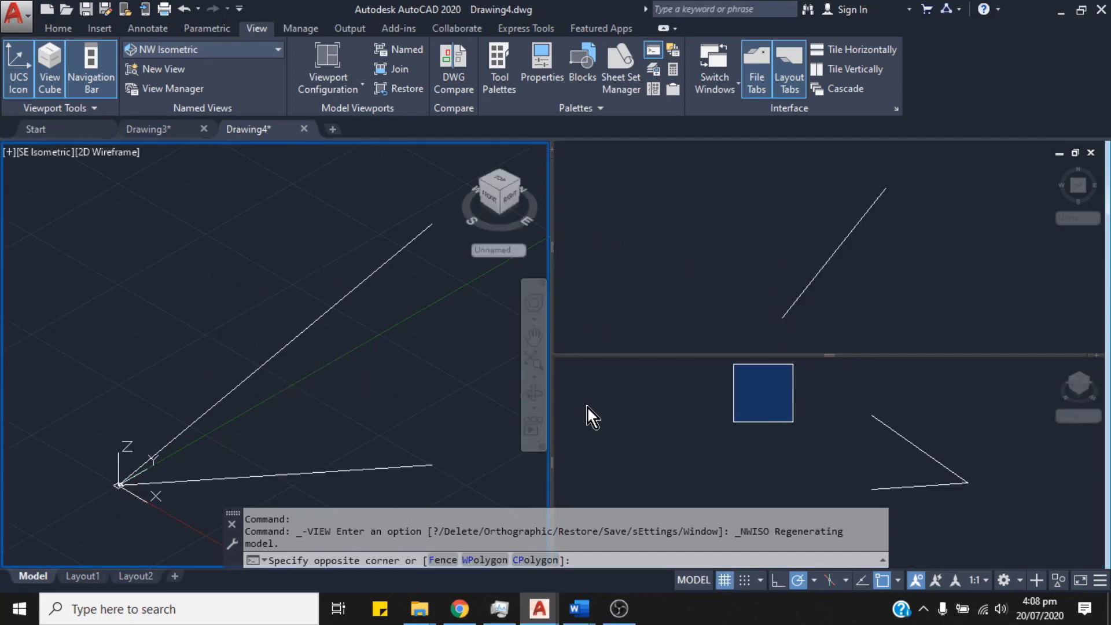
{"action": "left_click", "coordinate": [839, 262]}
{"action": "left_click", "coordinate": [400, 387]}
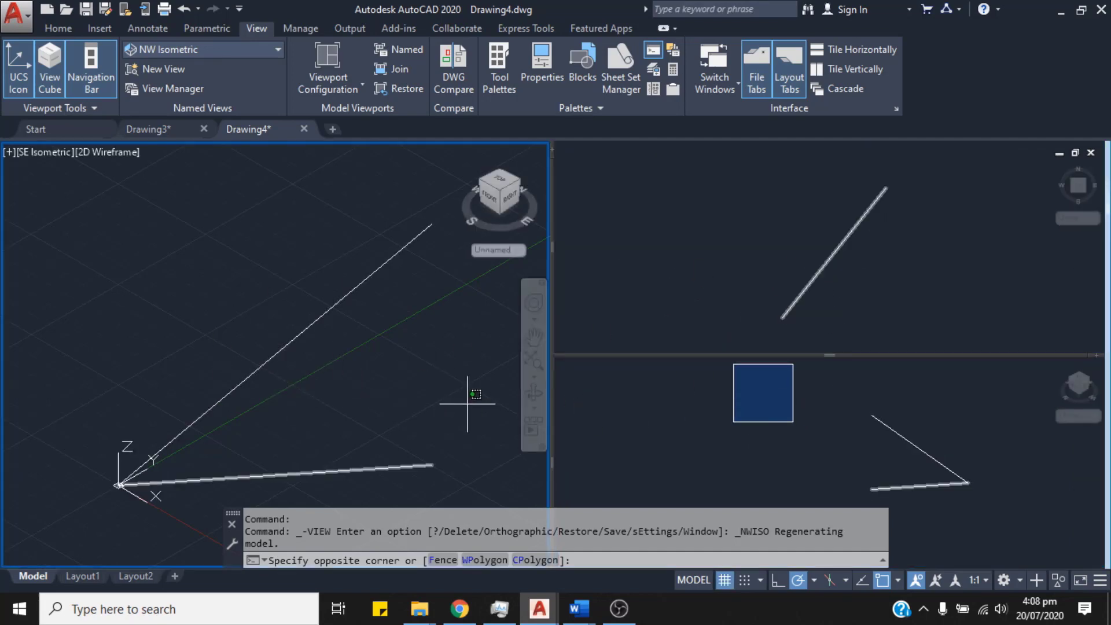
{"action": "left_click", "coordinate": [669, 453]}
{"action": "key", "text": "Escape"}
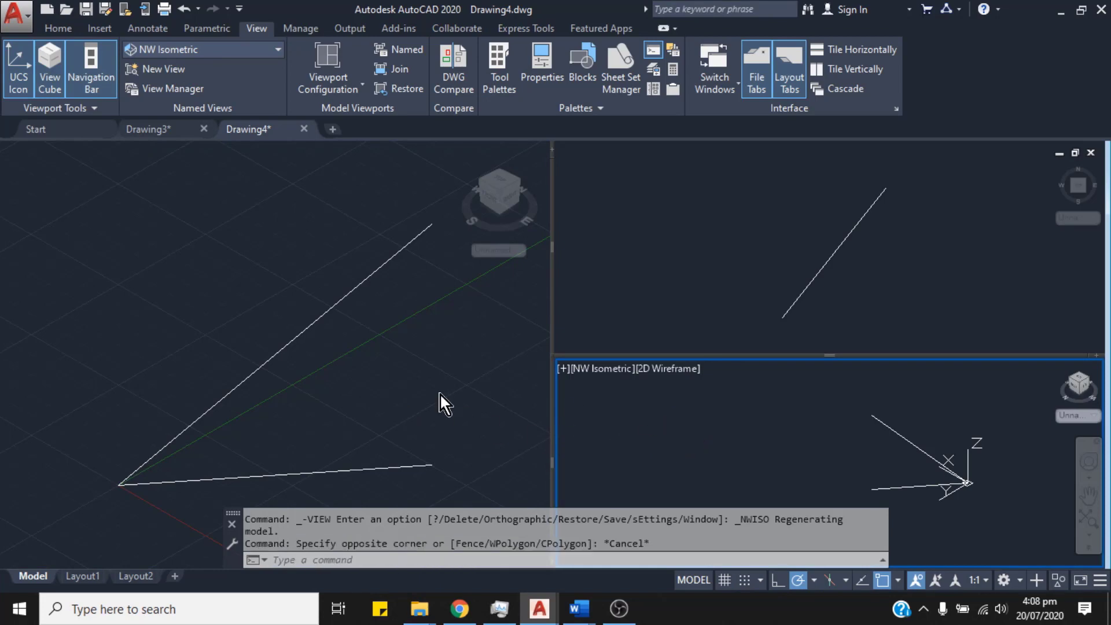
Erase the line with the z coordinate from the SE Isometric viewport to compare all three viewports, and undo the erase.
{"action": "left_click", "coordinate": [440, 394]}
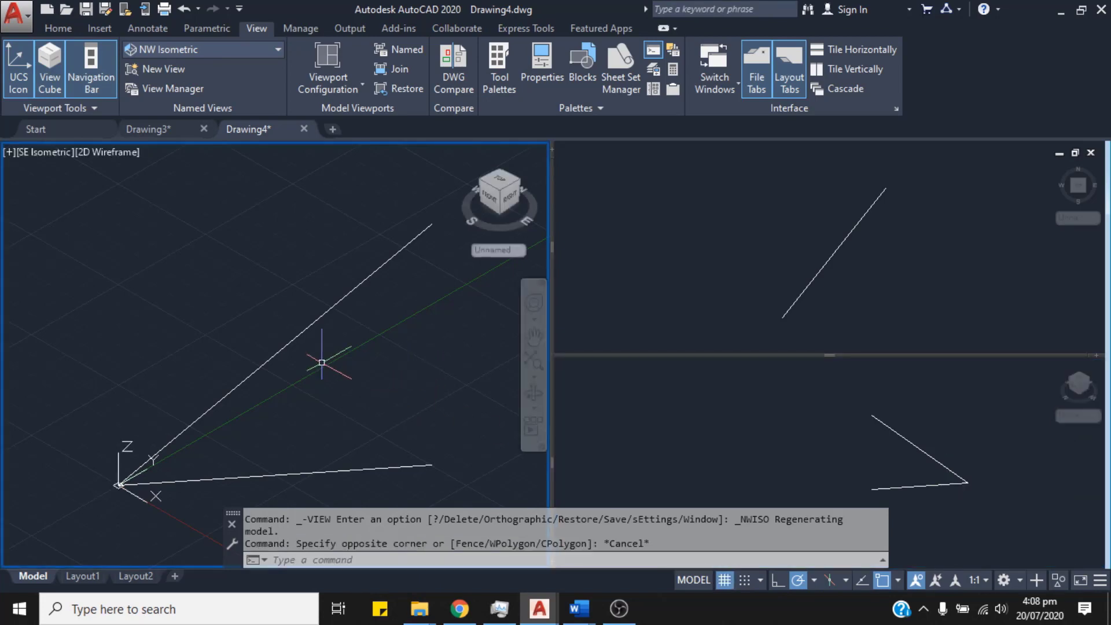
{"action": "left_click", "coordinate": [325, 323]}
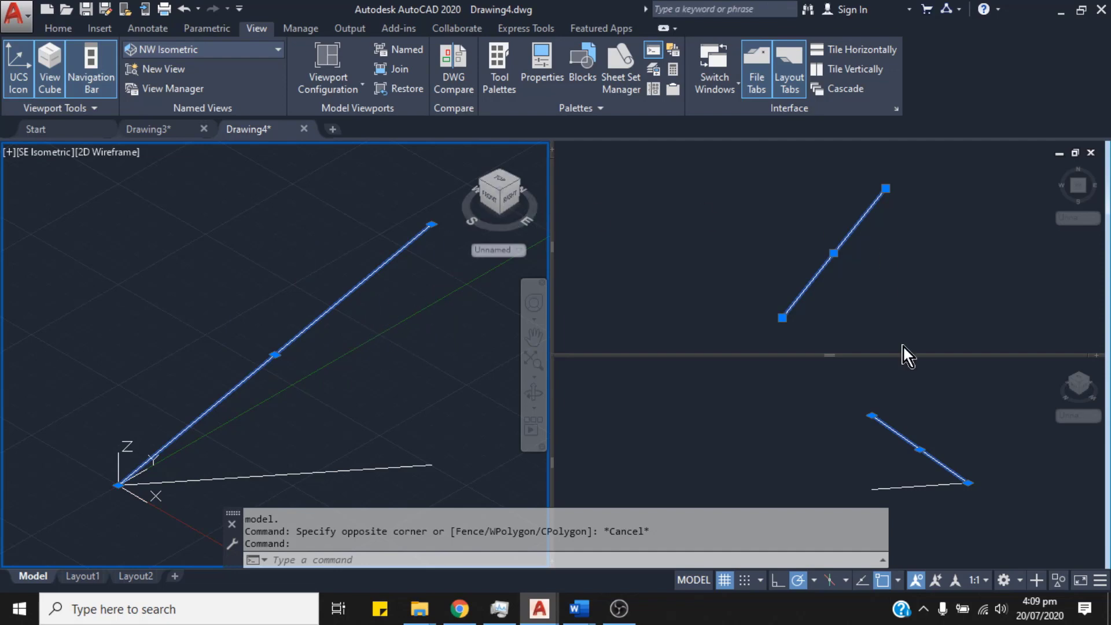
{"action": "type", "text": "ERASE"}
{"action": "key", "text": "Return"}
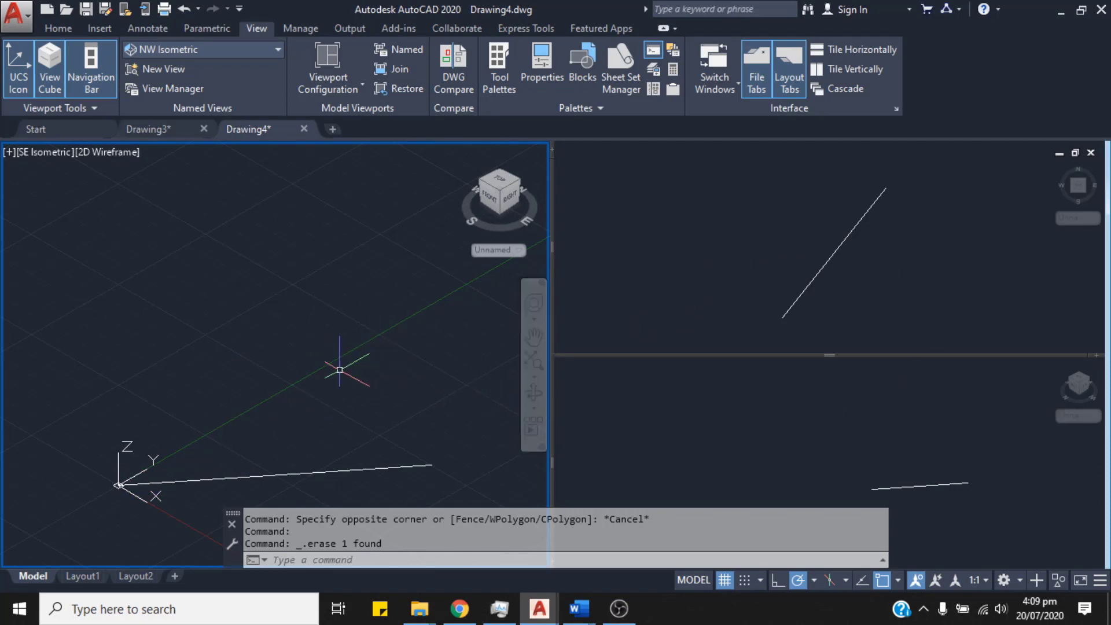
{"action": "key", "text": "ctrl+z"}
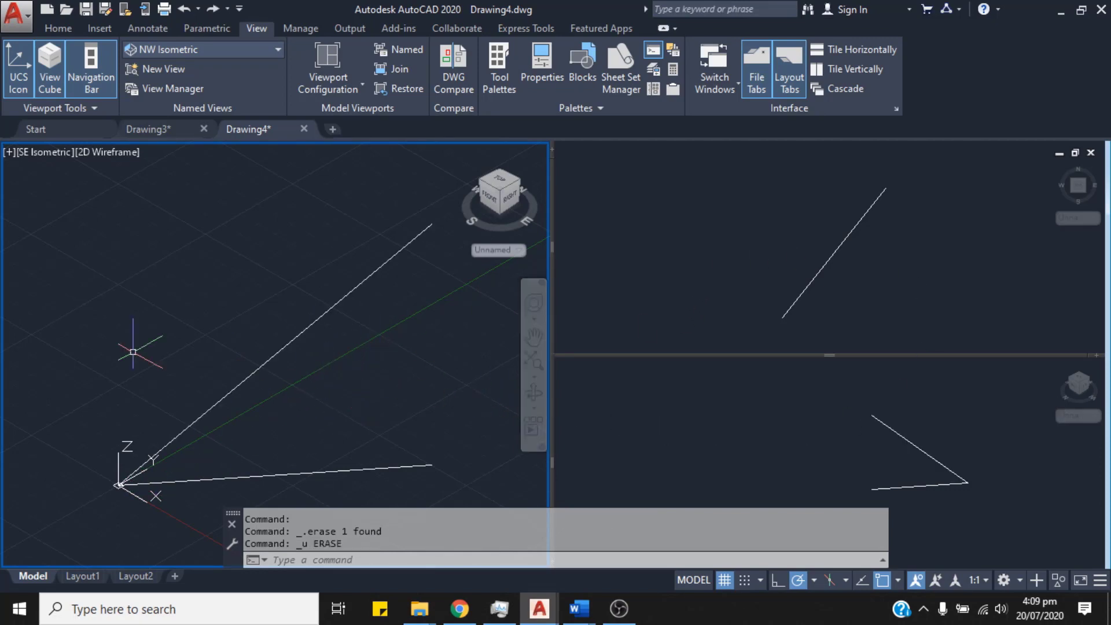